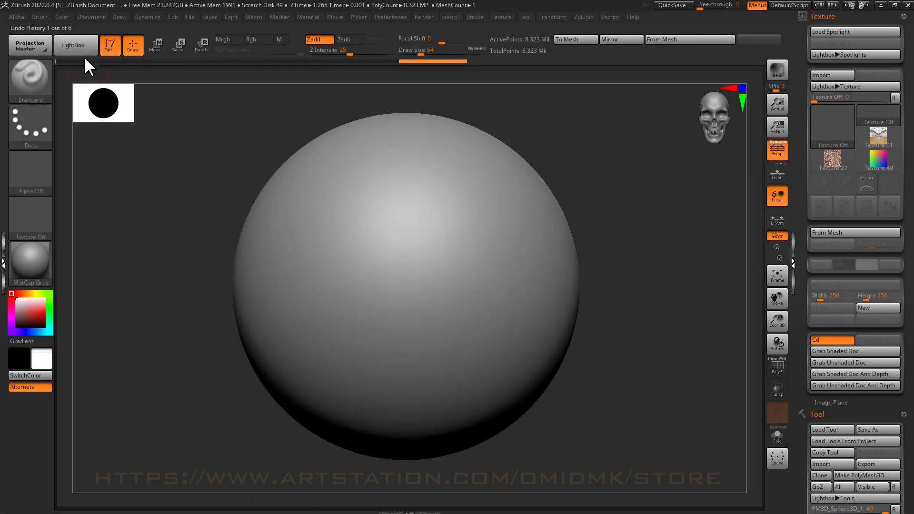
# Step: Load the OM-S-14 stitch brush from LightBox's OM_ZBRUSH_BRUSHES brush folder
pyautogui.click(77, 44)
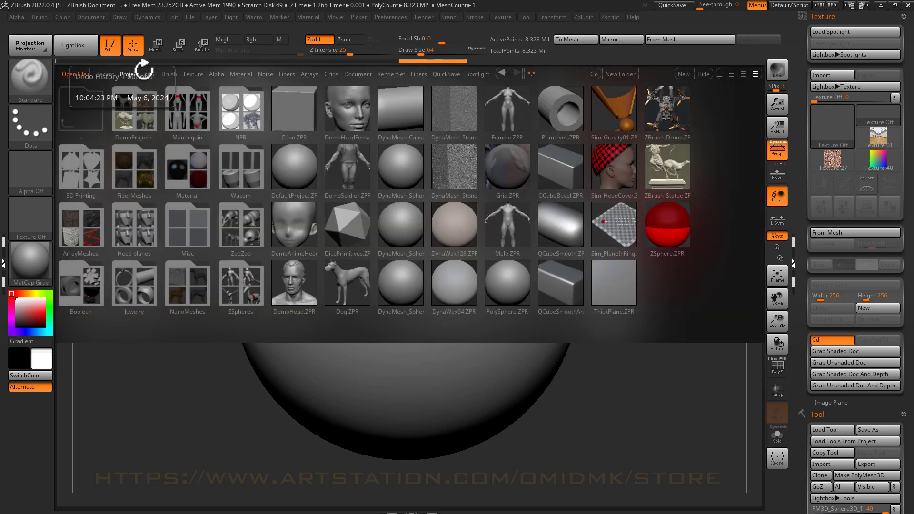
pyautogui.click(169, 74)
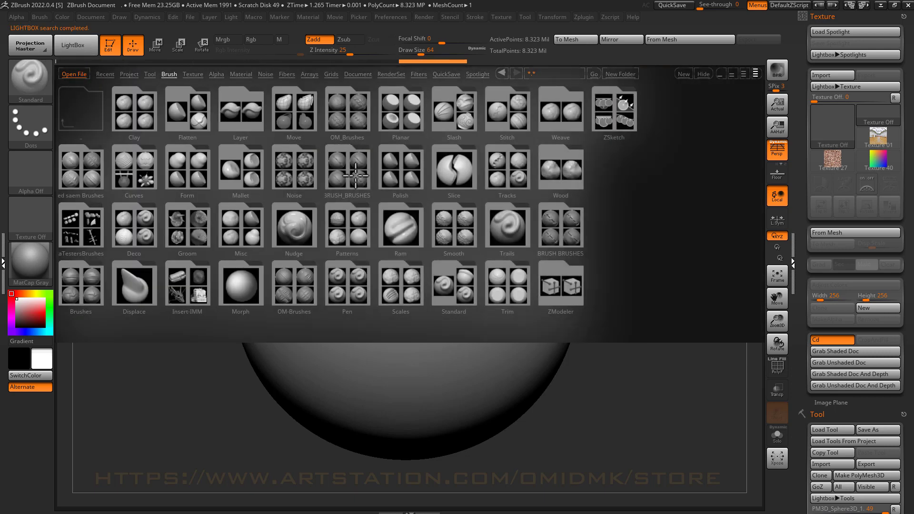
pyautogui.click(356, 171)
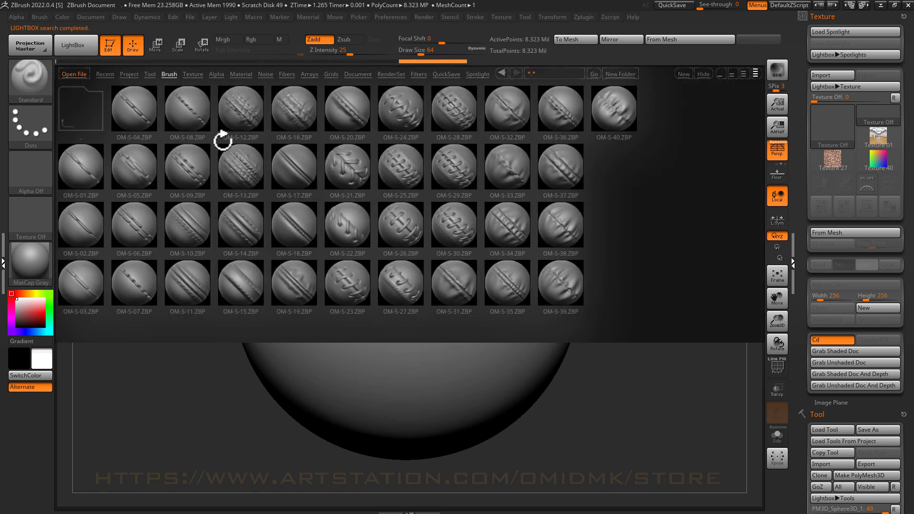
pyautogui.doubleClick(223, 224)
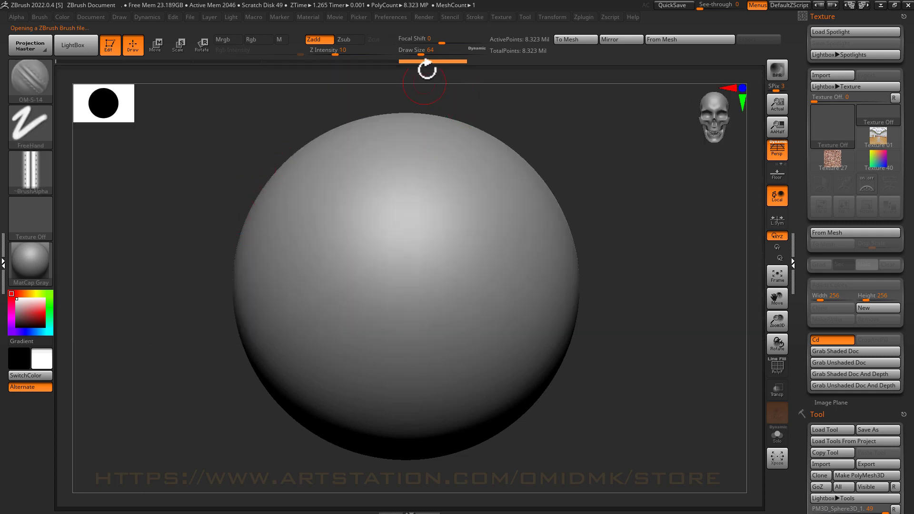
# Step: At about 311 draw size, draw two parallel OM-S-14 seams on the sphere, then undo them
pyautogui.moveTo(422, 54); pyautogui.dragTo(447, 54)
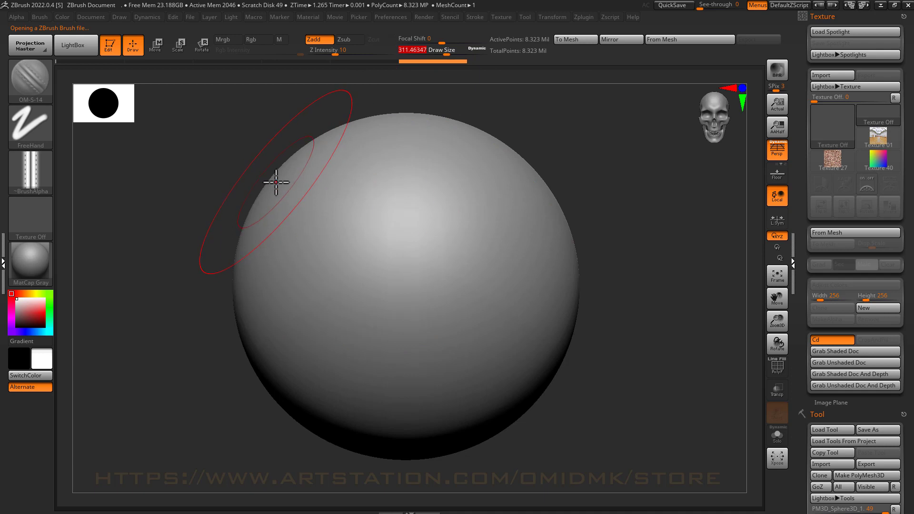
pyautogui.moveTo(272, 183); pyautogui.dragTo(467, 313)
pyautogui.moveTo(579, 390); pyautogui.dragTo(680, 459)
pyautogui.press('ctrl')
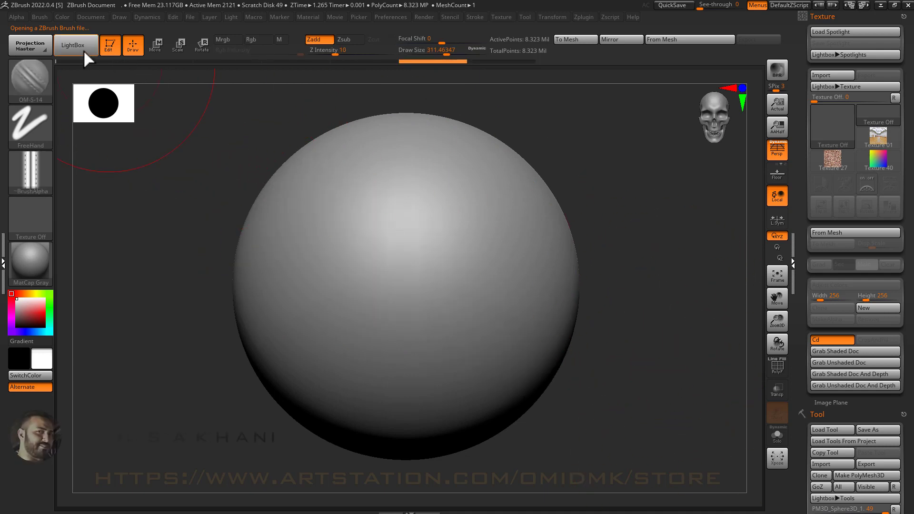
# Step: Load OM-S-13 and draw diagonal stitched seams across the sphere, undoing each
pyautogui.click(84, 50)
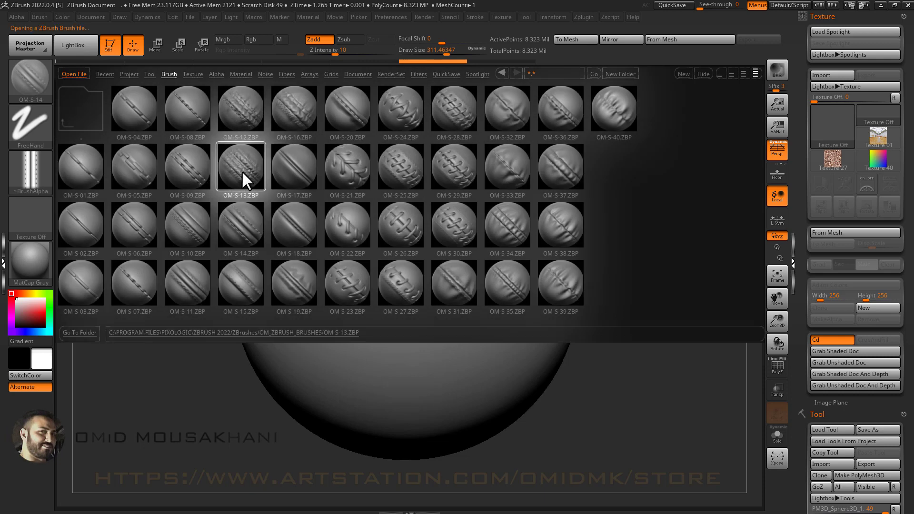
pyautogui.doubleClick(243, 177)
pyautogui.moveTo(305, 157); pyautogui.dragTo(648, 443)
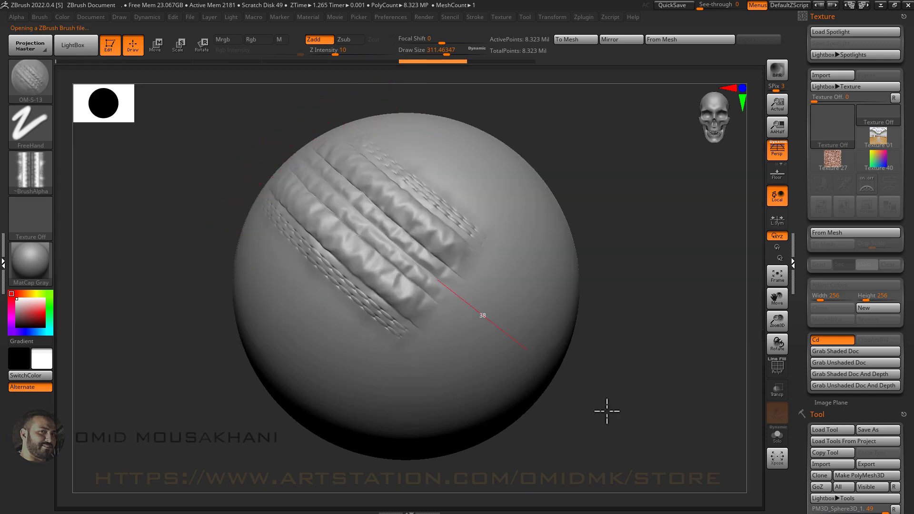
pyautogui.hotkey('ctrl', 'z')
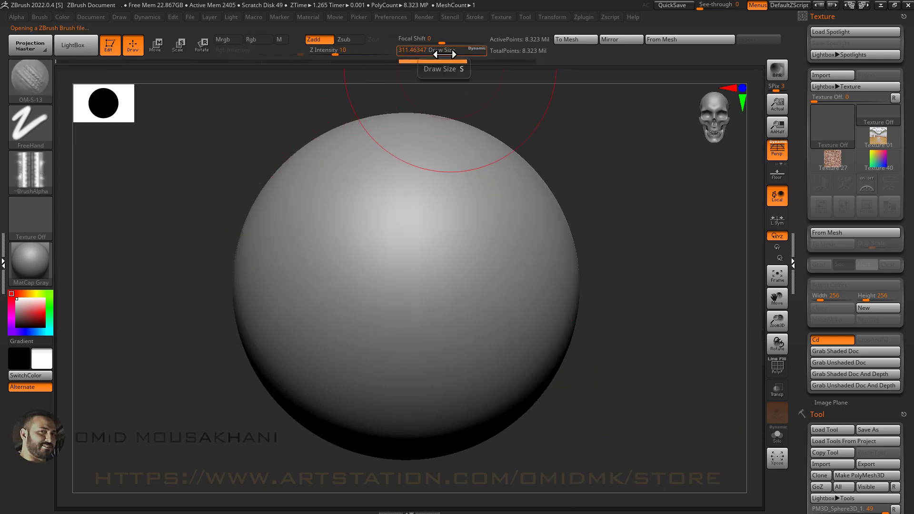
pyautogui.moveTo(286, 164); pyautogui.dragTo(657, 447)
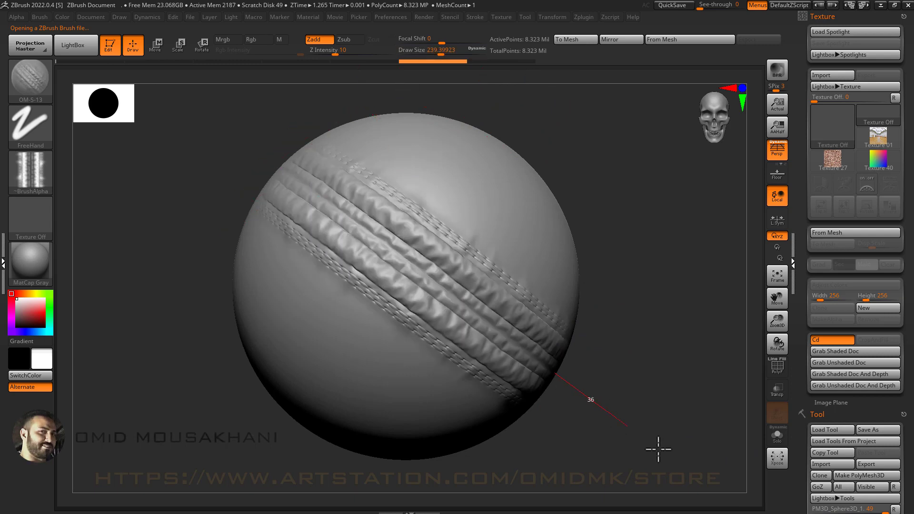
pyautogui.hotkey('ctrl', 'z')
# Step: Load OM-S-07 and draw two parallel stitch seams across the sphere, then undo them
pyautogui.click(88, 46)
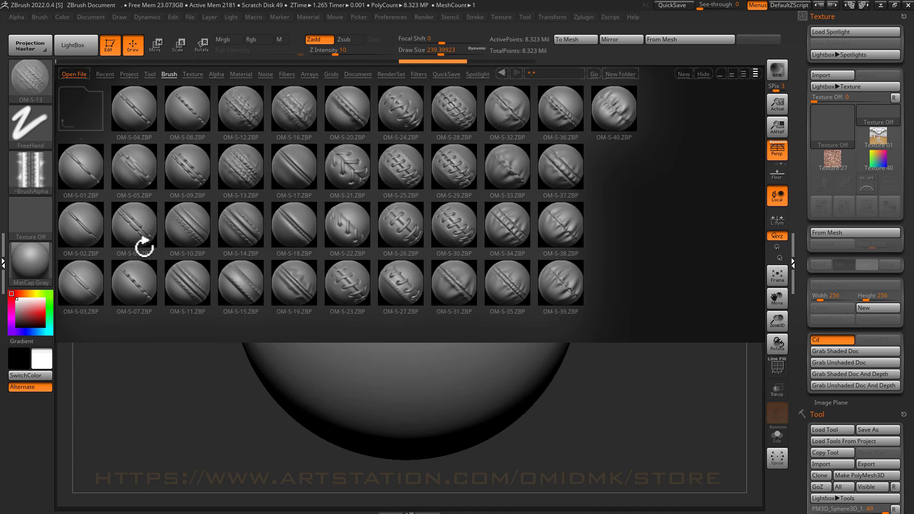
pyautogui.doubleClick(134, 282)
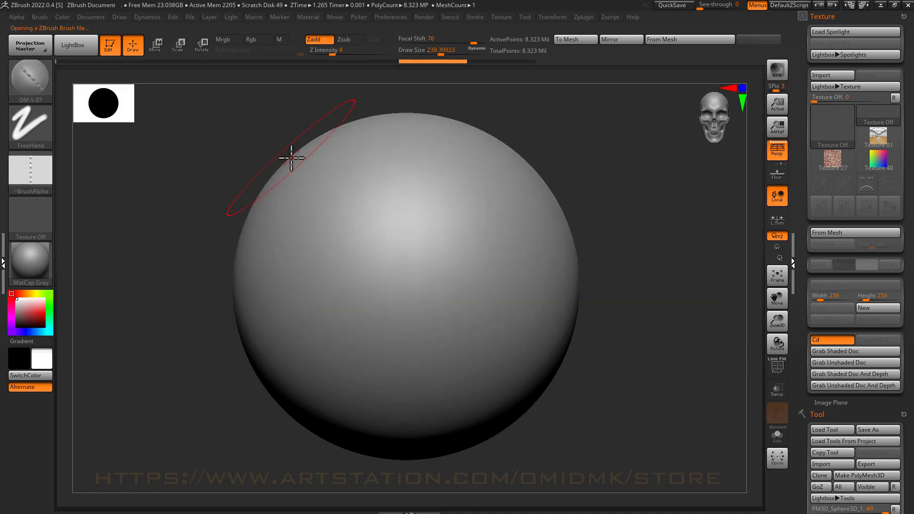
pyautogui.moveTo(289, 157)
pyautogui.mouseDown()
pyautogui.moveTo(519, 334)
pyautogui.moveTo(674, 371)
pyautogui.mouseUp()
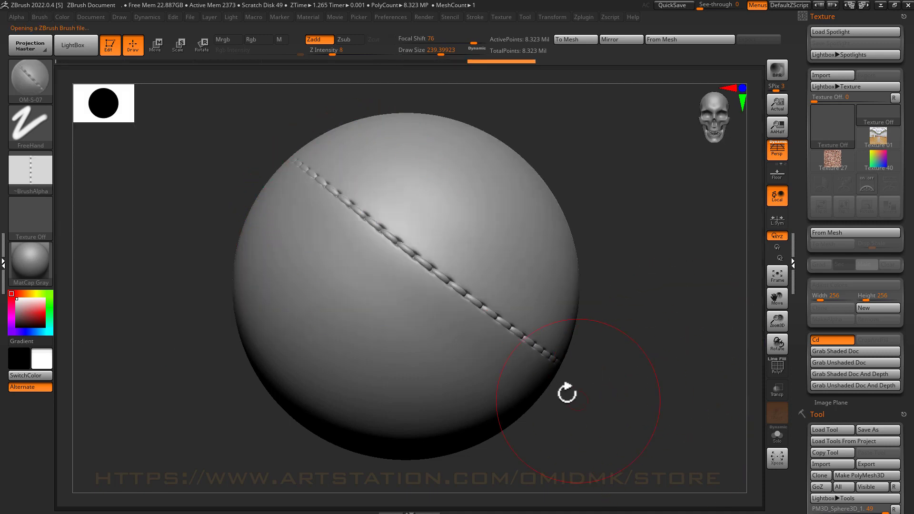
pyautogui.moveTo(543, 369); pyautogui.dragTo(286, 200)
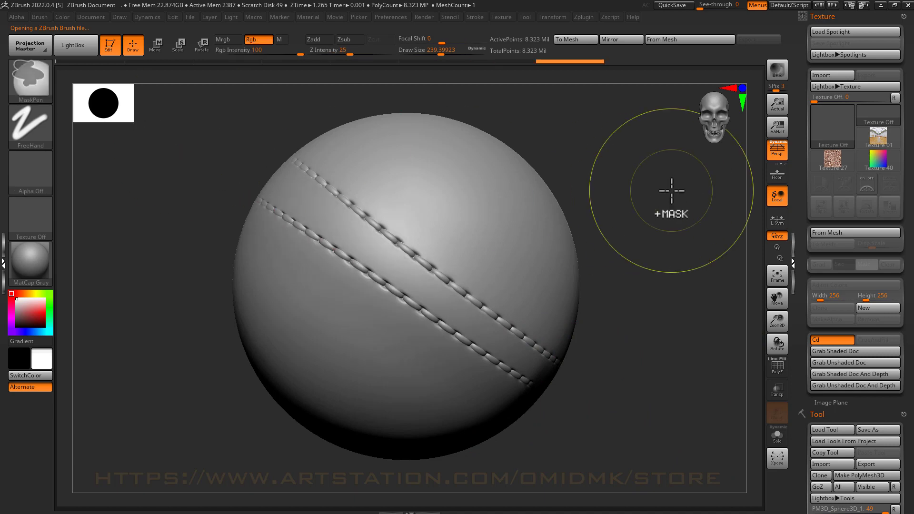
pyautogui.hotkey('ctrl', 'z')
pyautogui.hotkey('ctrl', 'z')
# Step: Load OM-S-12 and test one diagonal stitched seam on the sphere, then undo it
pyautogui.click(76, 45)
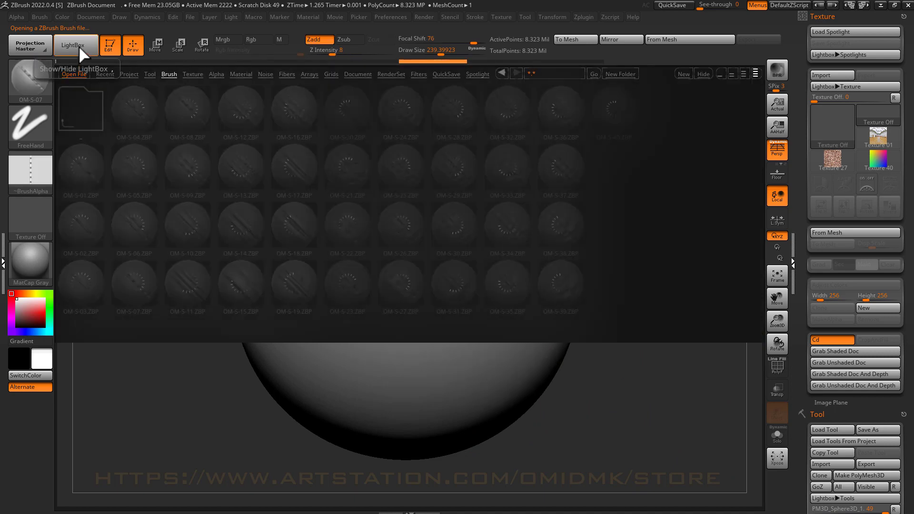
pyautogui.doubleClick(241, 109)
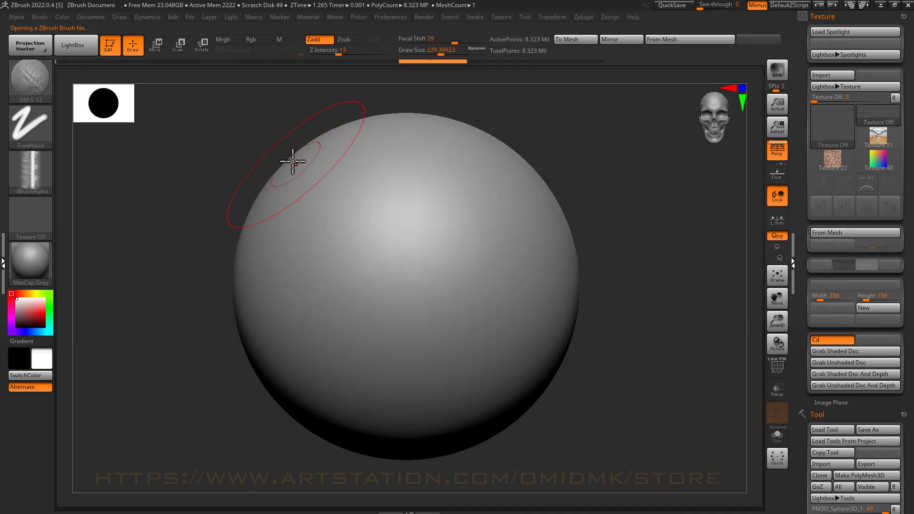
pyautogui.moveTo(285, 165); pyautogui.dragTo(553, 376)
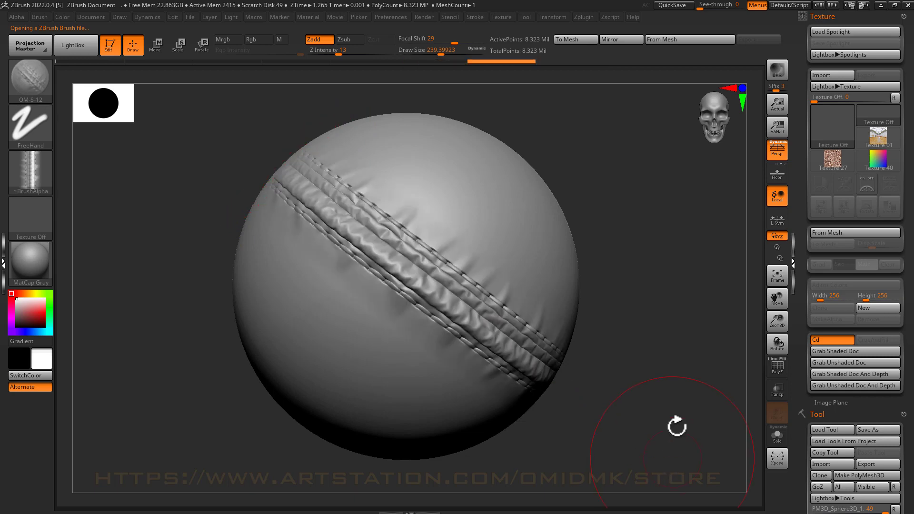
pyautogui.hotkey('ctrl', 'z')
# Step: Load OM-S-21 and test a laced stitch seam across the sphere, then undo it
pyautogui.click(77, 48)
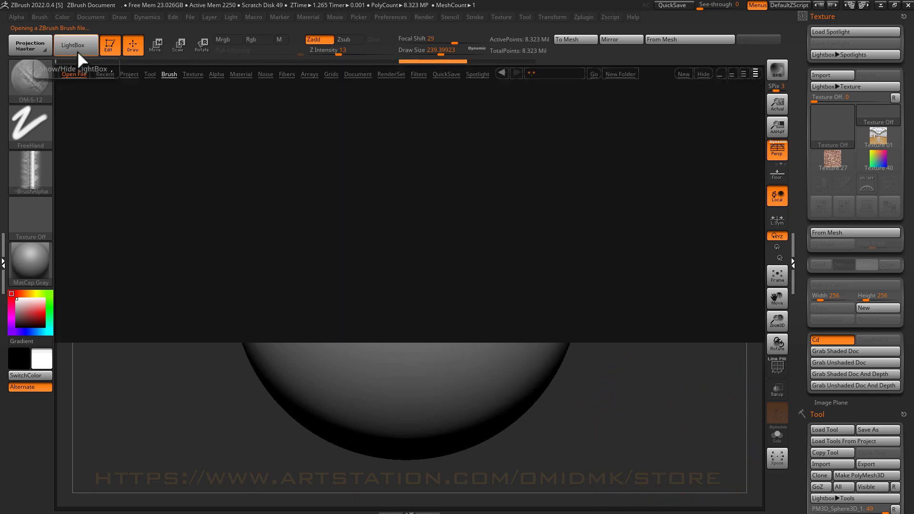
pyautogui.doubleClick(352, 168)
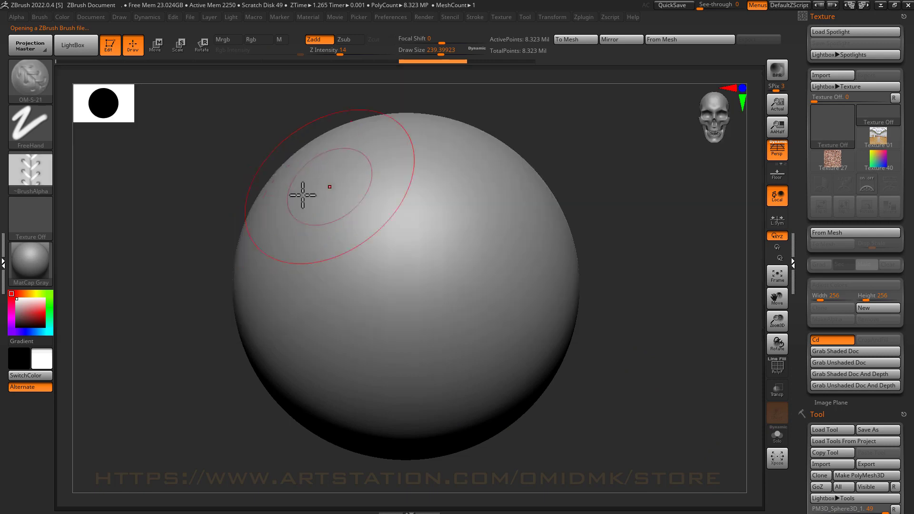
pyautogui.moveTo(366, 223); pyautogui.dragTo(686, 406)
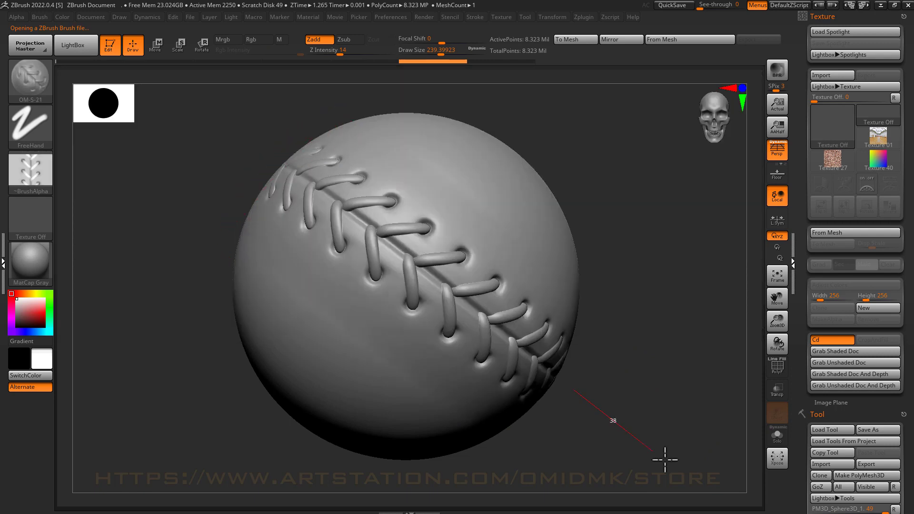
pyautogui.hotkey('ctrl', 'z')
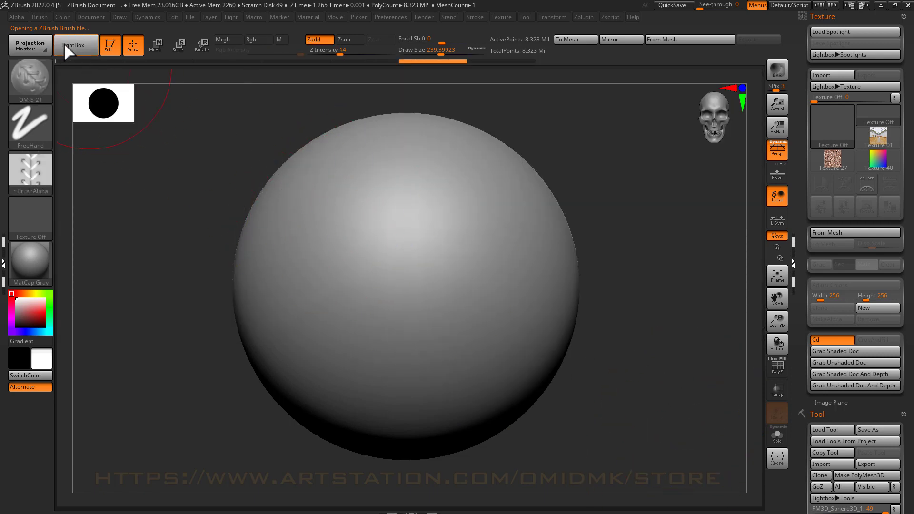
# Step: Load OM-S-22 and draw two parallel looped-stitch seams across the sphere, then undo them
pyautogui.click(64, 43)
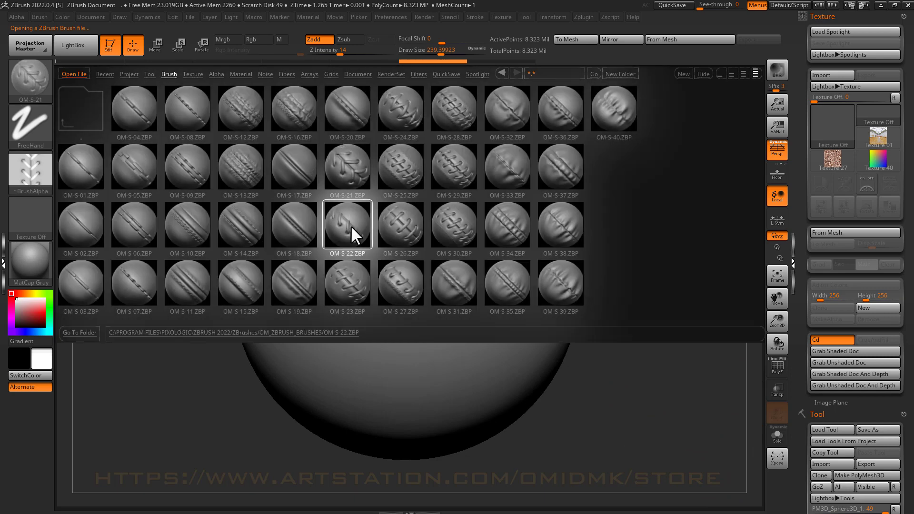
pyautogui.doubleClick(351, 232)
pyautogui.moveTo(280, 173); pyautogui.dragTo(684, 460)
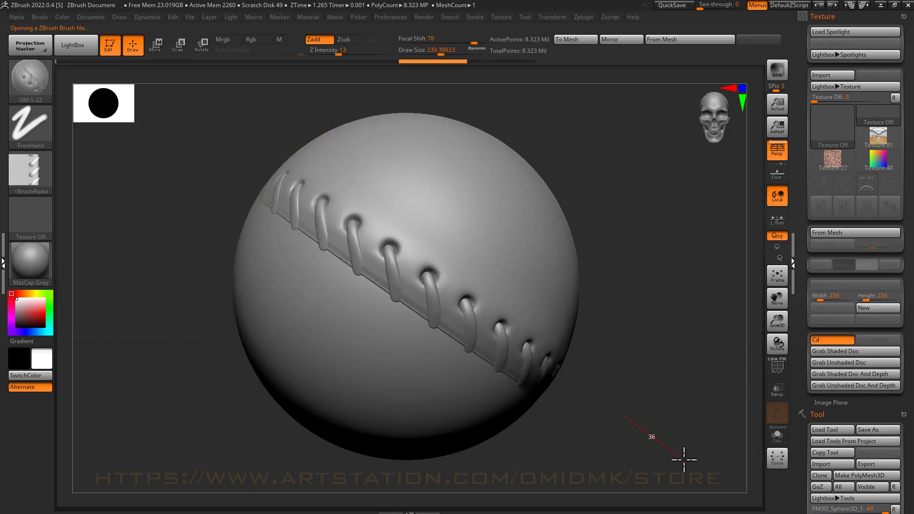
pyautogui.moveTo(506, 422); pyautogui.dragTo(77, 159)
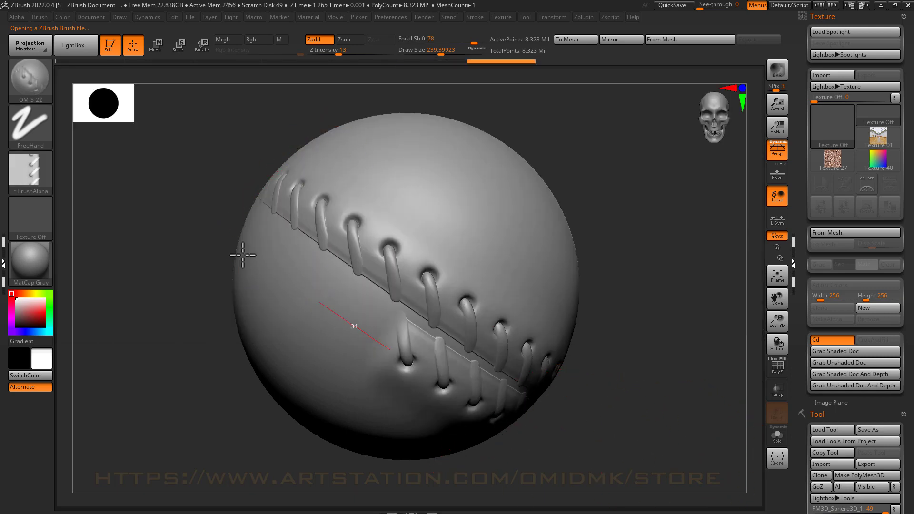
pyautogui.press('ctrl')
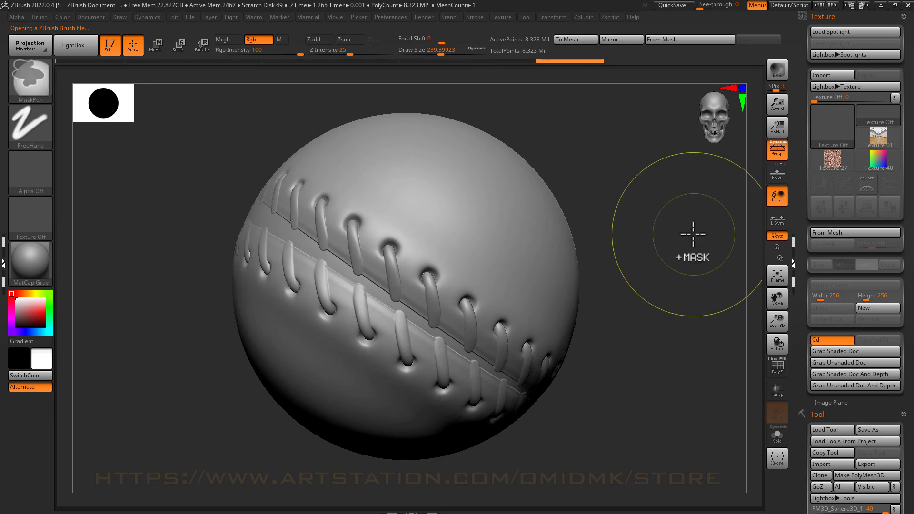
pyautogui.hotkey('ctrl', 'z')
pyautogui.hotkey('ctrl', 'z')
# Step: Load OM-S-25 and test a diagonal laced seam on the sphere, then undo it
pyautogui.click(77, 45)
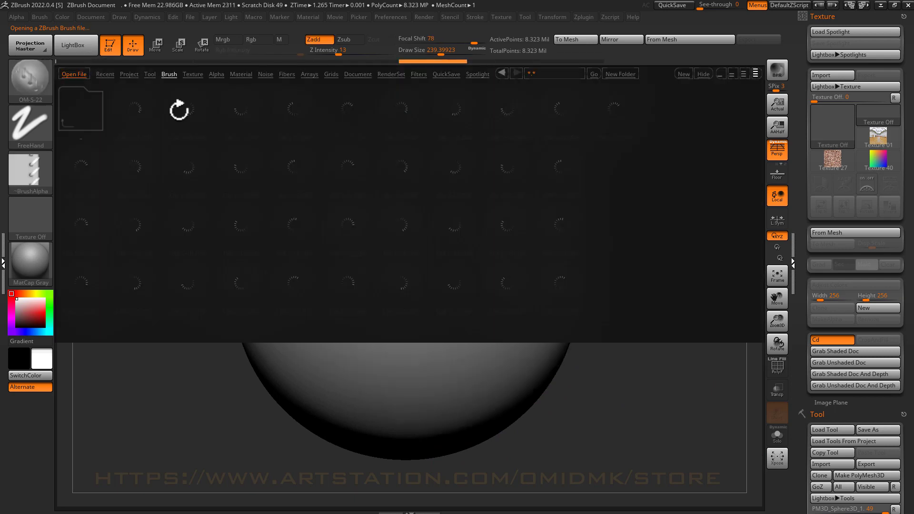
pyautogui.doubleClick(403, 169)
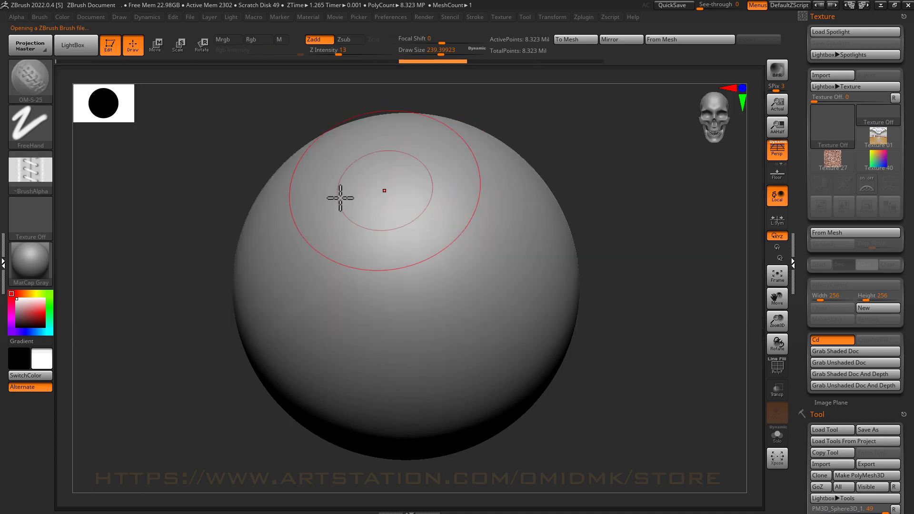
pyautogui.moveTo(464, 300); pyautogui.dragTo(658, 449)
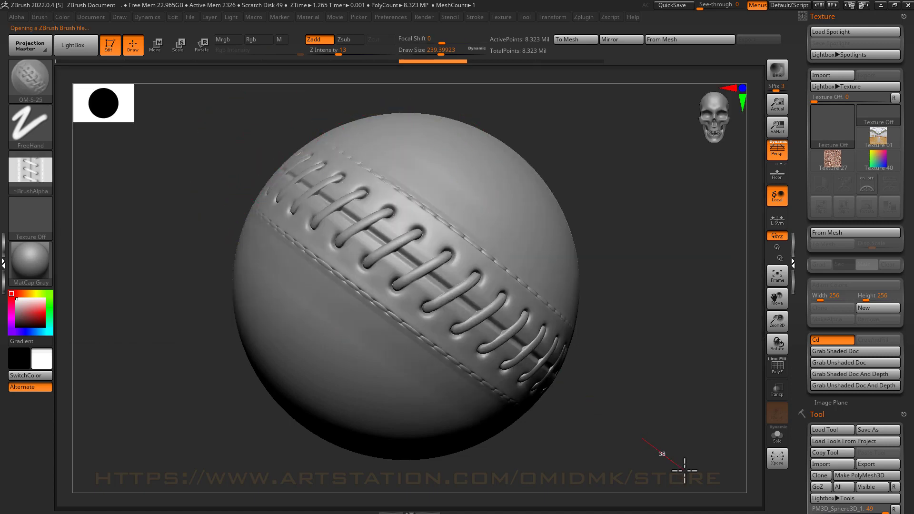
pyautogui.press('ctrl')
pyautogui.hotkey('ctrl', 'z')
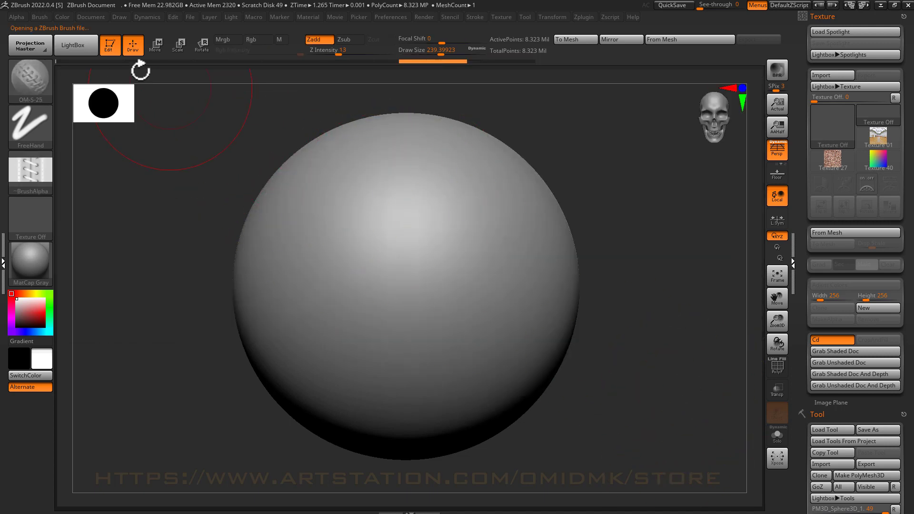
# Step: Load OM-S-15 and run a diagonal stitch seam across the sphere, then undo it
pyautogui.click(80, 47)
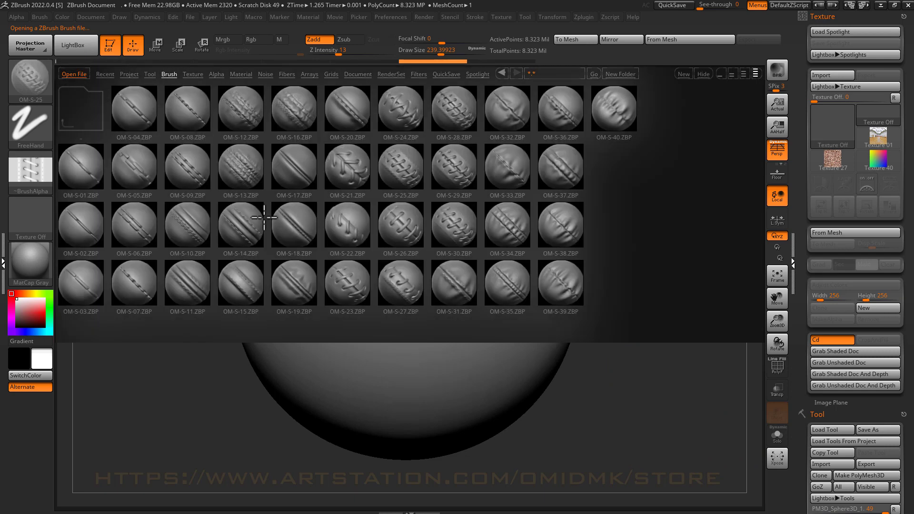
pyautogui.doubleClick(241, 281)
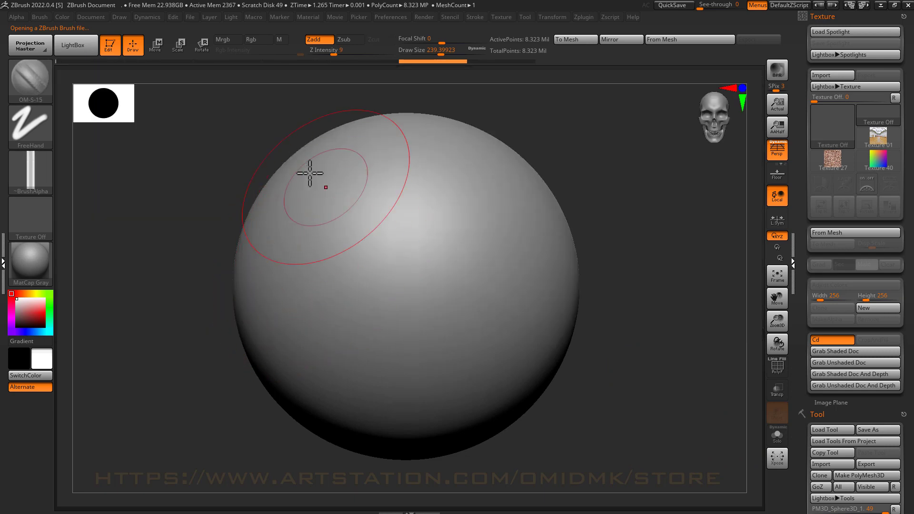
pyautogui.moveTo(286, 157); pyautogui.dragTo(378, 243)
pyautogui.moveTo(461, 322); pyautogui.dragTo(614, 458)
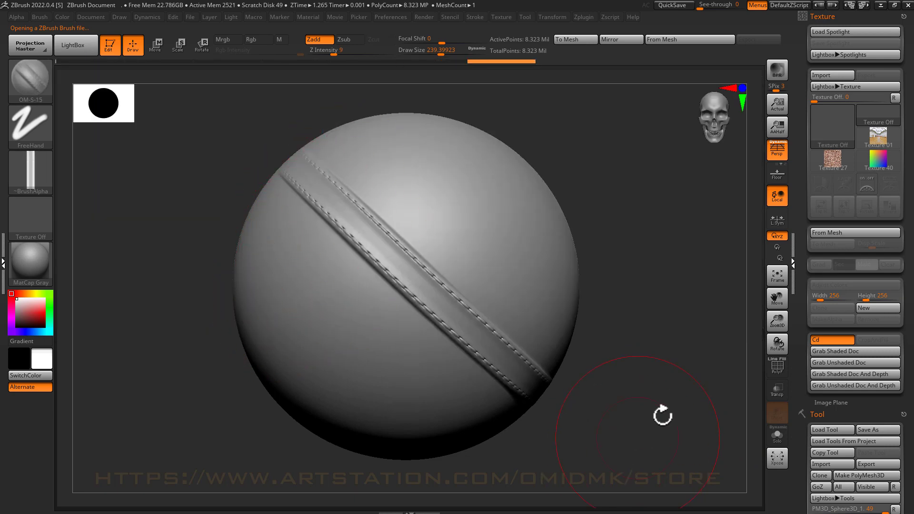
pyautogui.press('ctrl')
pyautogui.hotkey('ctrl', 'z')
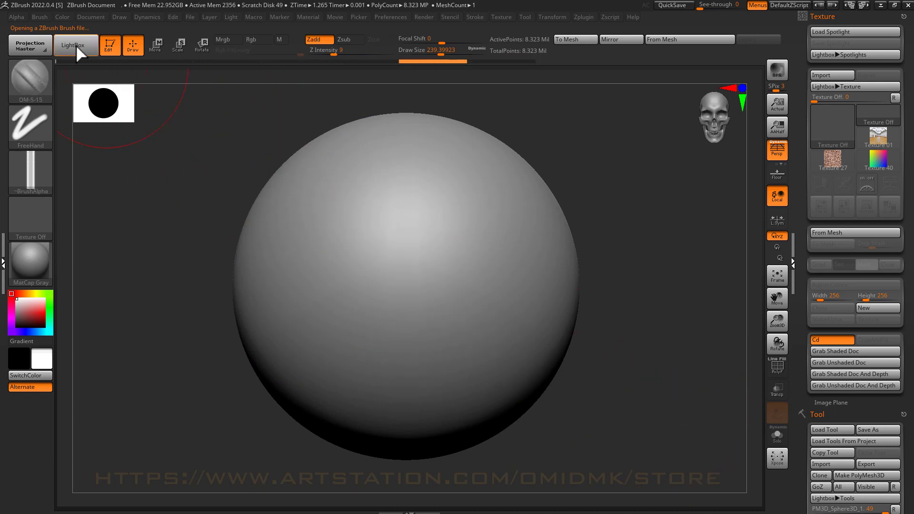
# Step: Load OM-S-11 and test a diagonal double stitched seam, then undo it
pyautogui.click(74, 45)
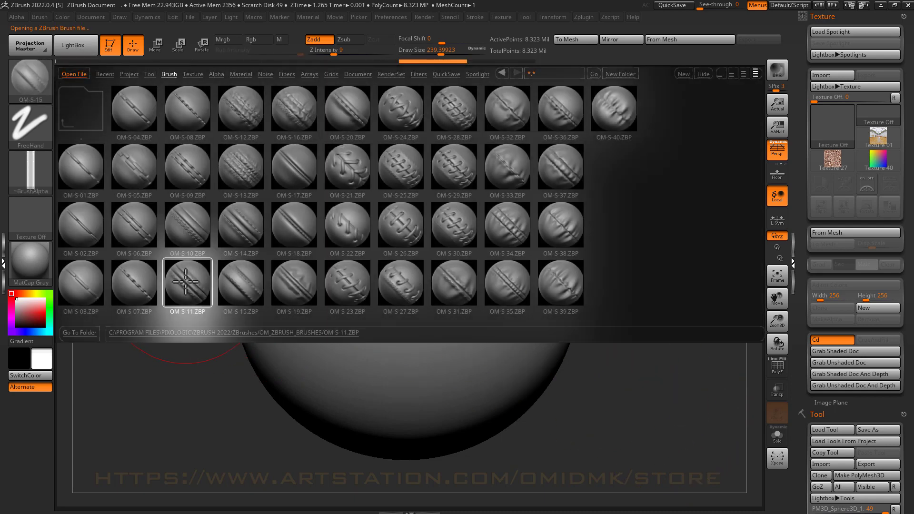
pyautogui.doubleClick(188, 281)
pyautogui.moveTo(280, 166); pyautogui.dragTo(633, 473)
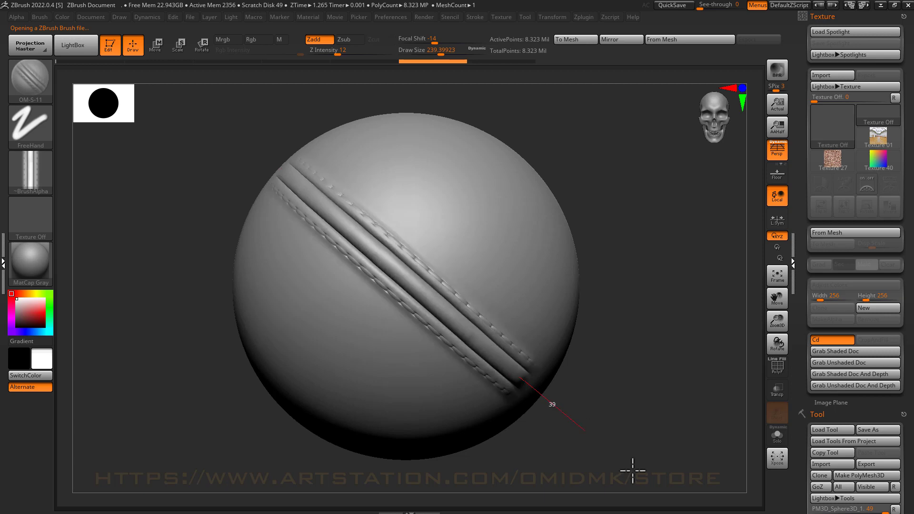
pyautogui.press('ctrl')
pyautogui.hotkey('ctrl', 'z')
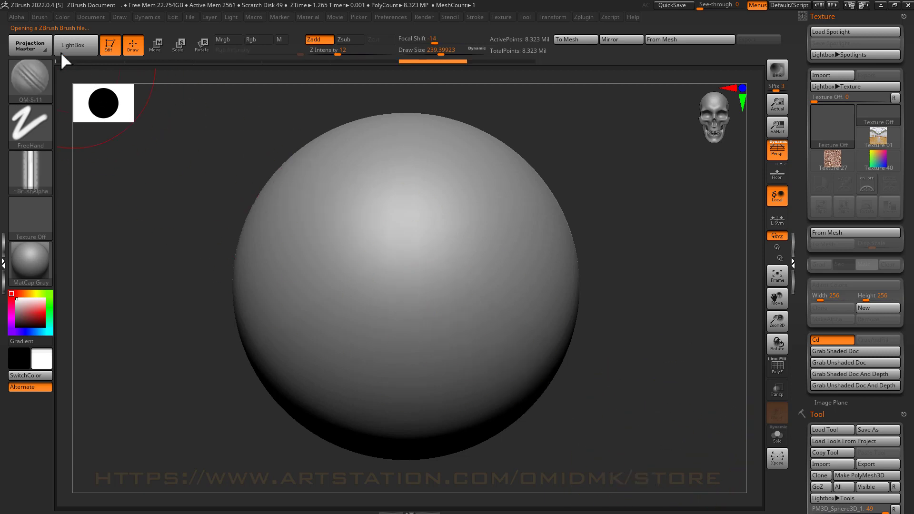
# Step: Load OM-S-16 and test a puckered stitched seam across the sphere, then undo it
pyautogui.click(63, 47)
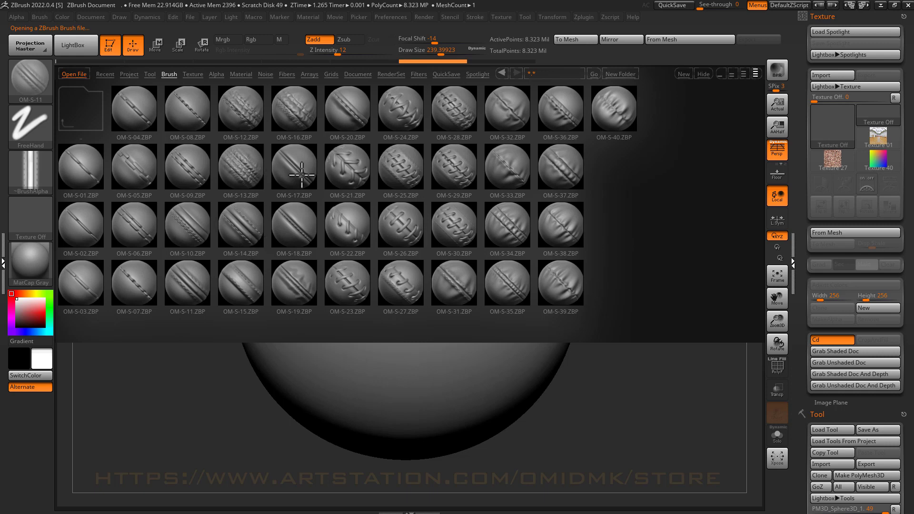
pyautogui.doubleClick(292, 103)
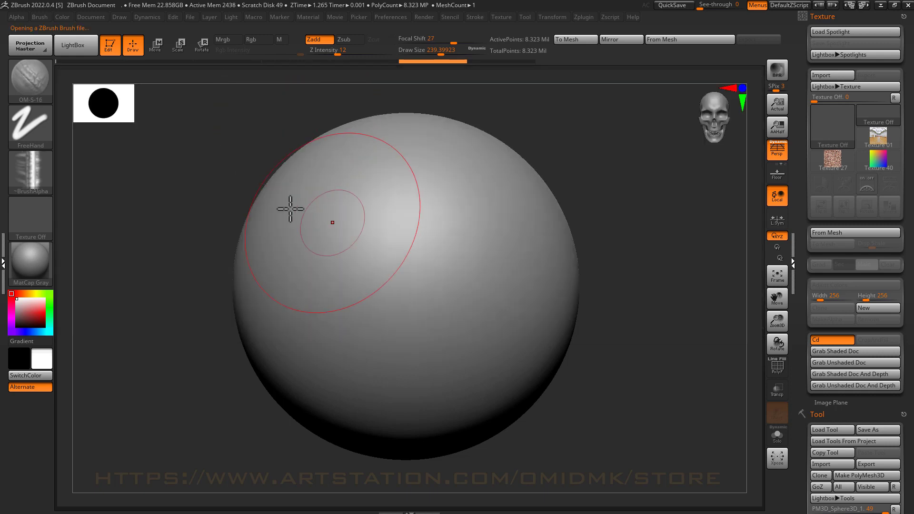
pyautogui.moveTo(343, 220); pyautogui.dragTo(664, 459)
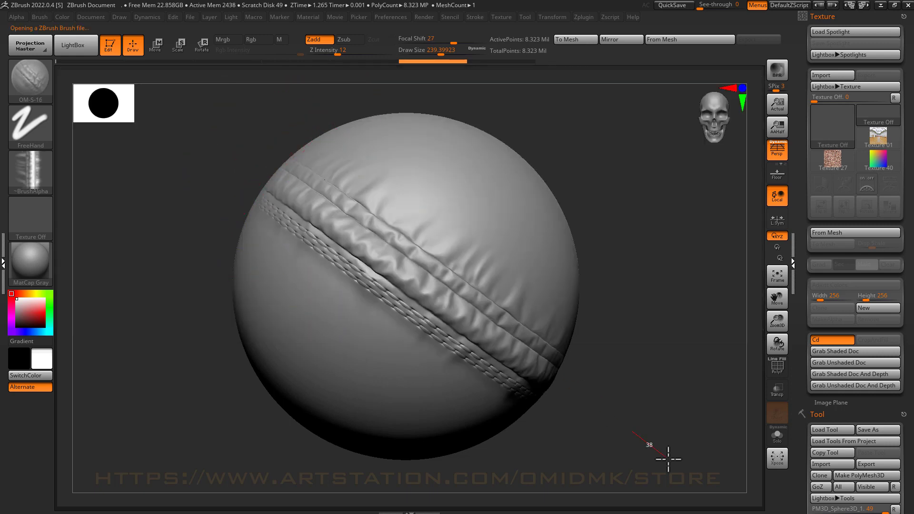
pyautogui.press('ctrl')
pyautogui.hotkey('ctrl', 'z')
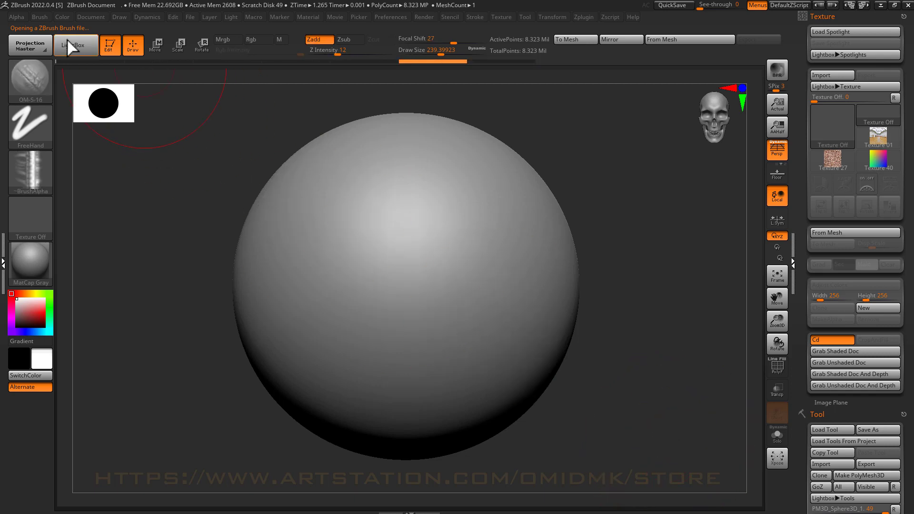
# Step: Load OM-S-20 and test a thin diagonal stitched seam, then undo it
pyautogui.click(68, 42)
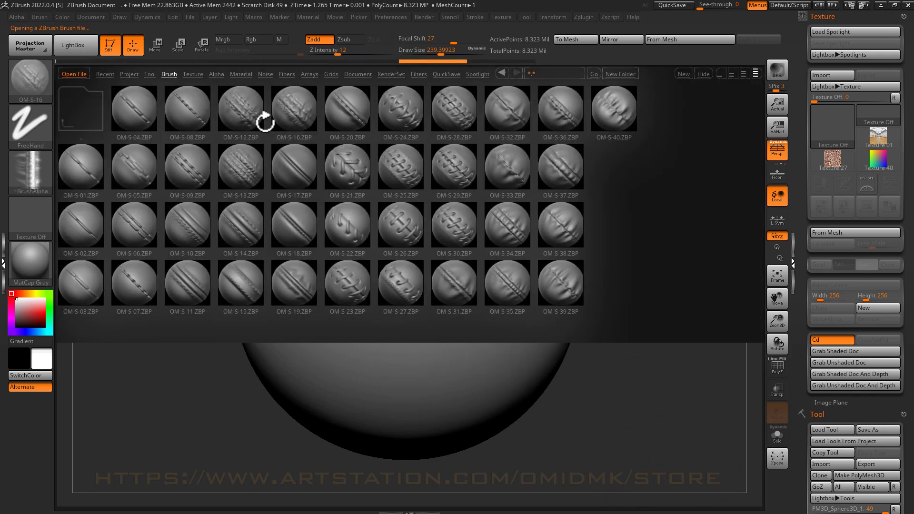
pyautogui.doubleClick(348, 116)
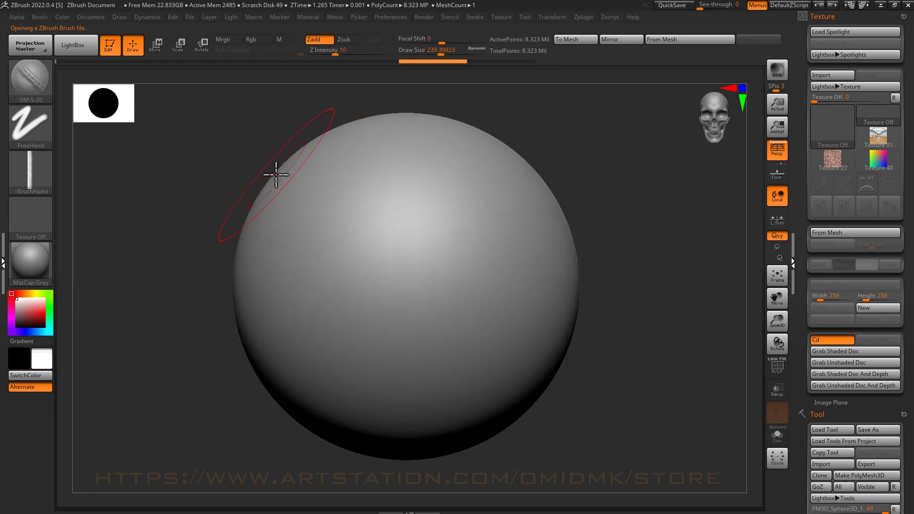
pyautogui.moveTo(277, 175); pyautogui.dragTo(682, 453)
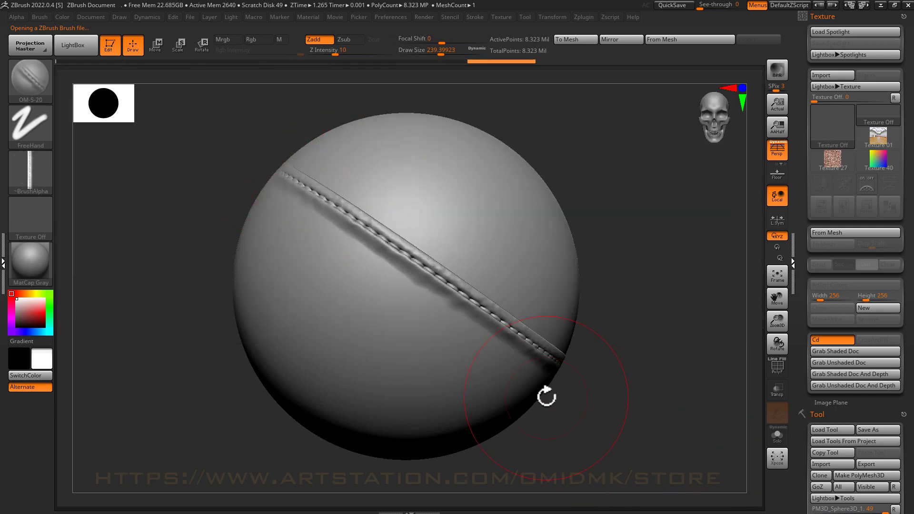
pyautogui.hotkey('ctrl', 'z')
# Step: Enlarge the OM-S-20 draw size and draw two wider parallel seams, then undo both
pyautogui.moveTo(441, 55); pyautogui.dragTo(471, 57)
pyautogui.moveTo(272, 180); pyautogui.dragTo(692, 443)
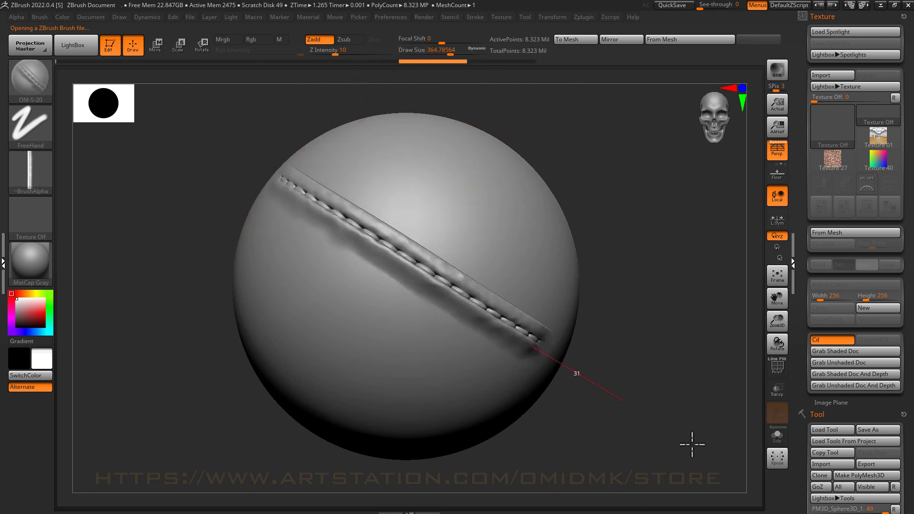
pyautogui.moveTo(534, 395); pyautogui.dragTo(122, 143)
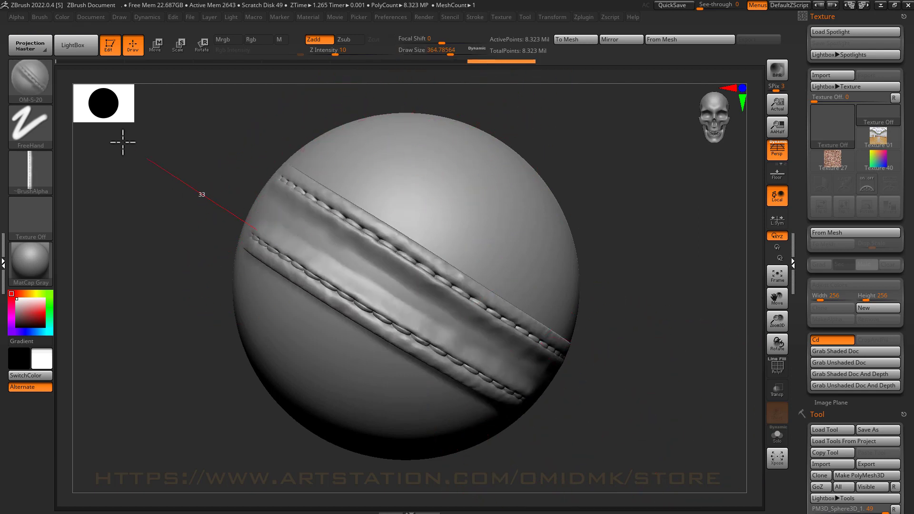
pyautogui.hotkey('ctrl', 'z')
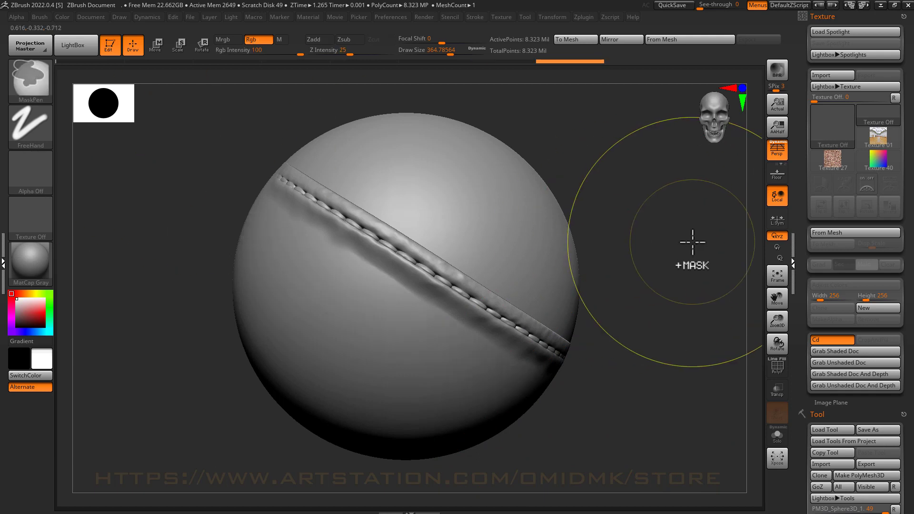
pyautogui.hotkey('ctrl', 'z')
# Step: Draw two curved OM-S-20 seams across the sphere, then undo them and reopen the library
pyautogui.moveTo(495, 162); pyautogui.dragTo(147, 332)
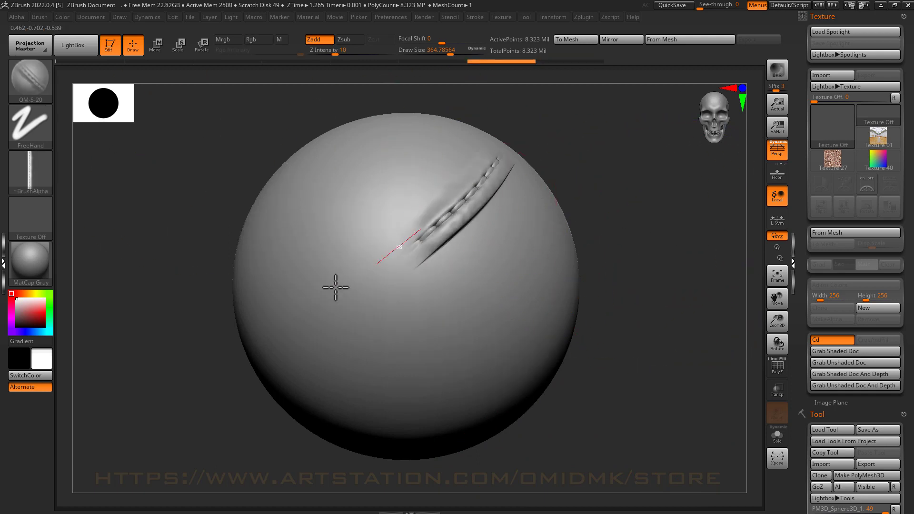
pyautogui.moveTo(286, 389)
pyautogui.mouseDown()
pyautogui.moveTo(547, 306)
pyautogui.moveTo(747, 302)
pyautogui.mouseUp()
pyautogui.hotkey('ctrl', 'z')
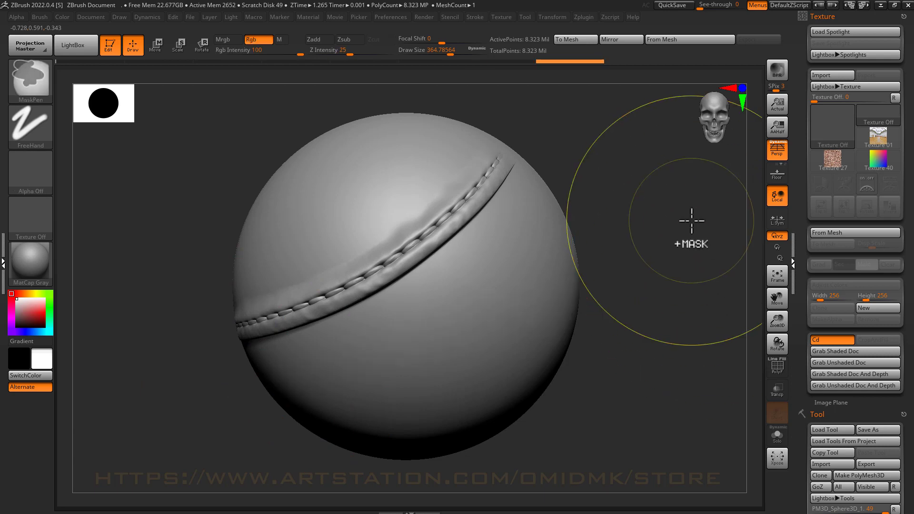
pyautogui.hotkey('ctrl', 'z')
pyautogui.click(85, 41)
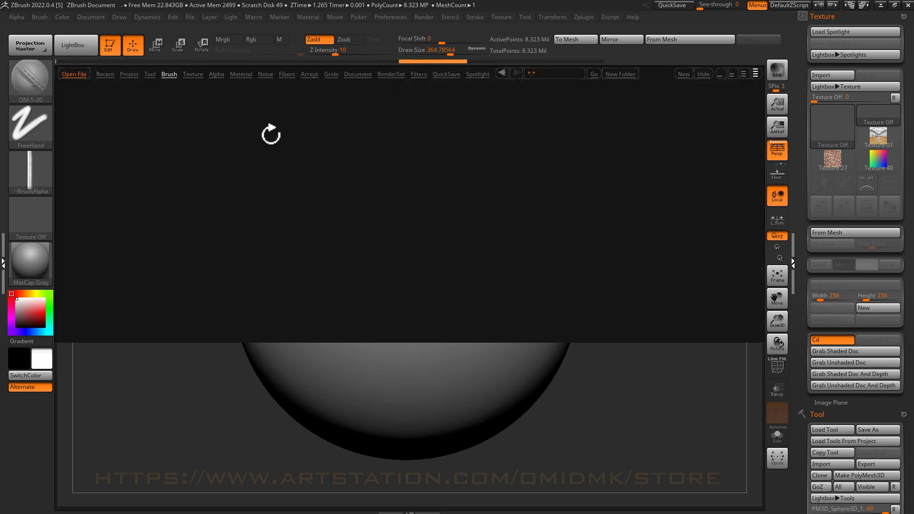
# Step: Test the OM-S-24 zigzag lacing, shrinking it to about half size, then undo it
pyautogui.doubleClick(406, 113)
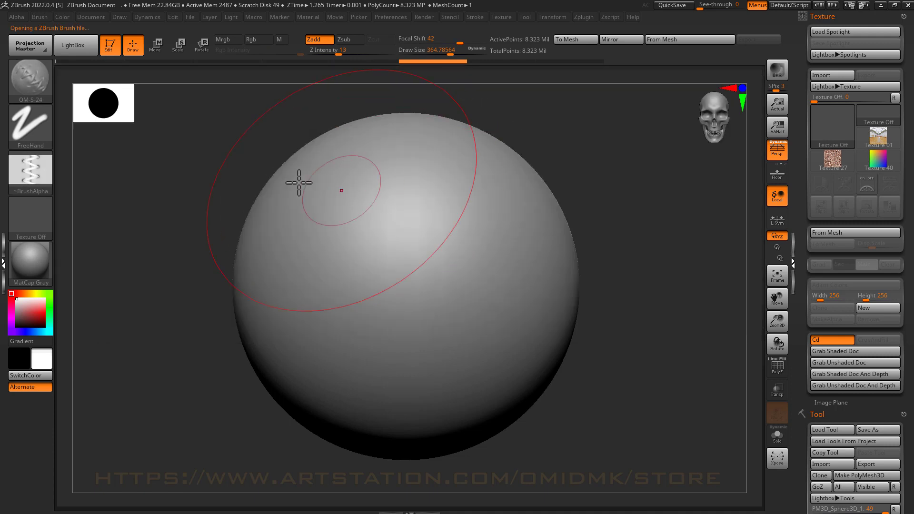
pyautogui.moveTo(290, 159); pyautogui.dragTo(653, 453)
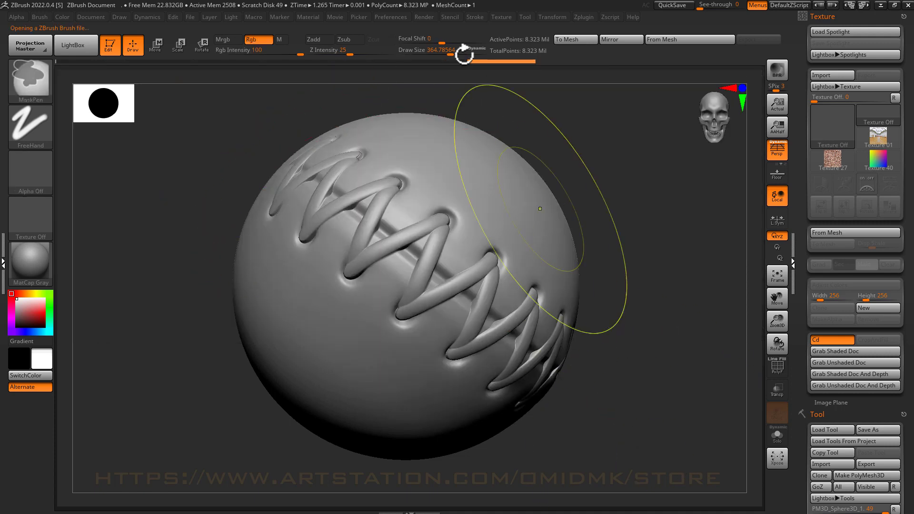
pyautogui.hotkey('ctrl', 'z')
pyautogui.moveTo(450, 53); pyautogui.dragTo(431, 52)
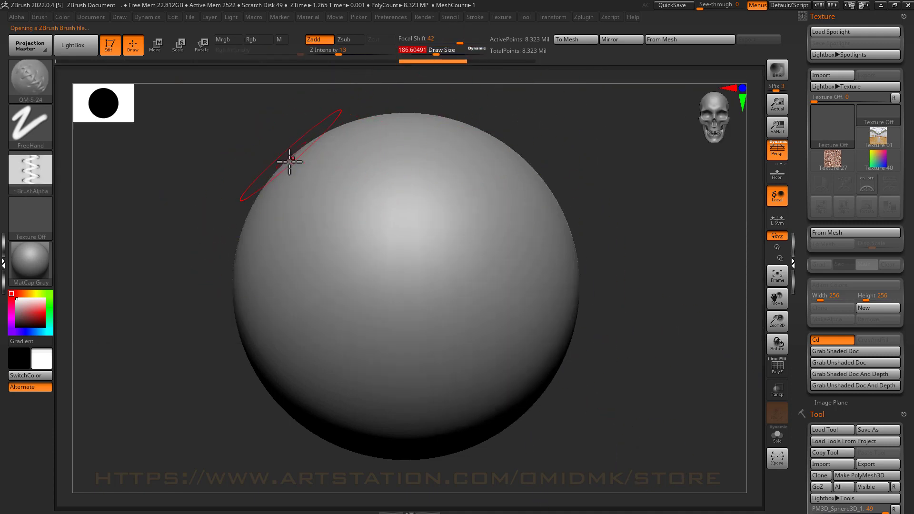
pyautogui.moveTo(286, 159); pyautogui.dragTo(632, 435)
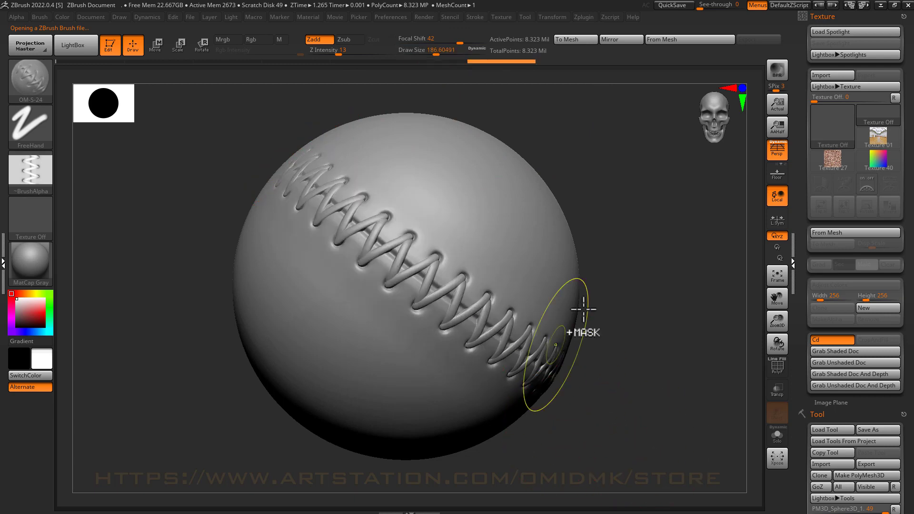
pyautogui.hotkey('ctrl', 'z')
# Step: Load OM-S-27 and draw two looped lacing seams across the sphere, then clear them
pyautogui.click(83, 52)
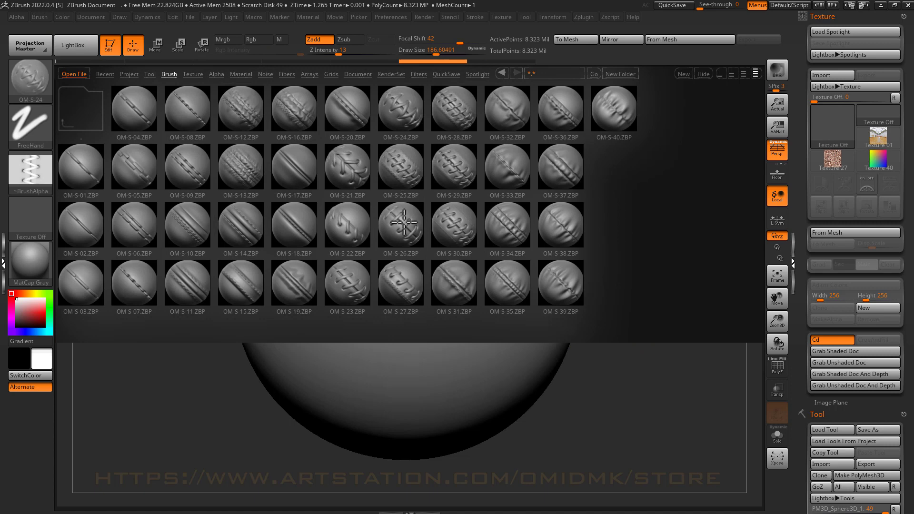
pyautogui.doubleClick(404, 287)
pyautogui.moveTo(275, 178); pyautogui.dragTo(595, 406)
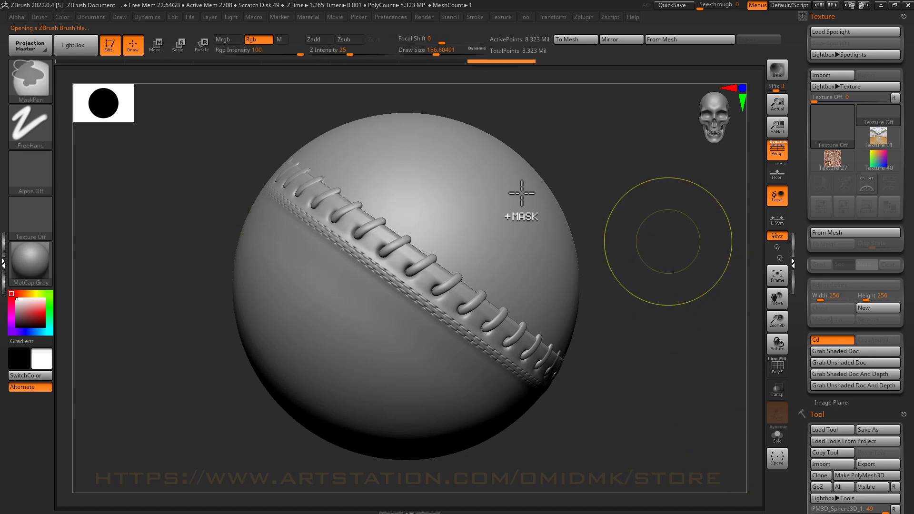
pyautogui.hotkey('ctrl', 'z')
pyautogui.moveTo(486, 135); pyautogui.dragTo(165, 356)
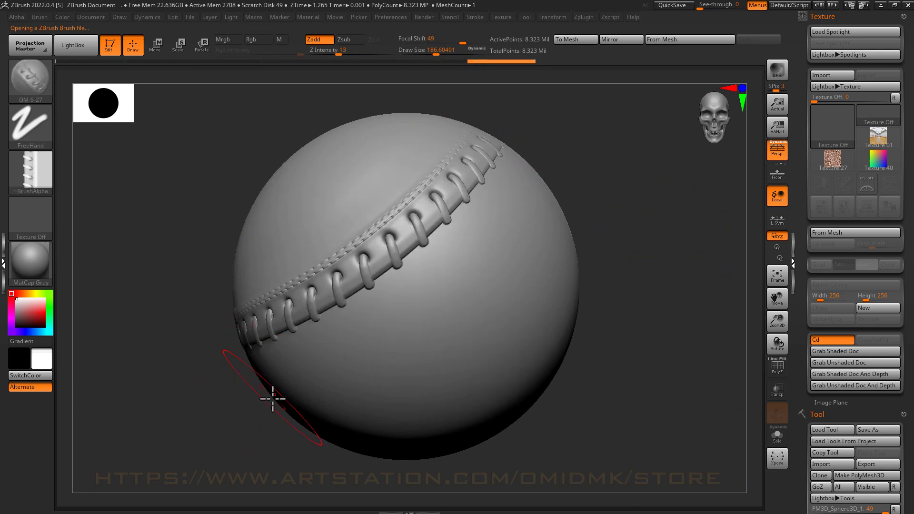
pyautogui.moveTo(345, 365); pyautogui.dragTo(616, 269)
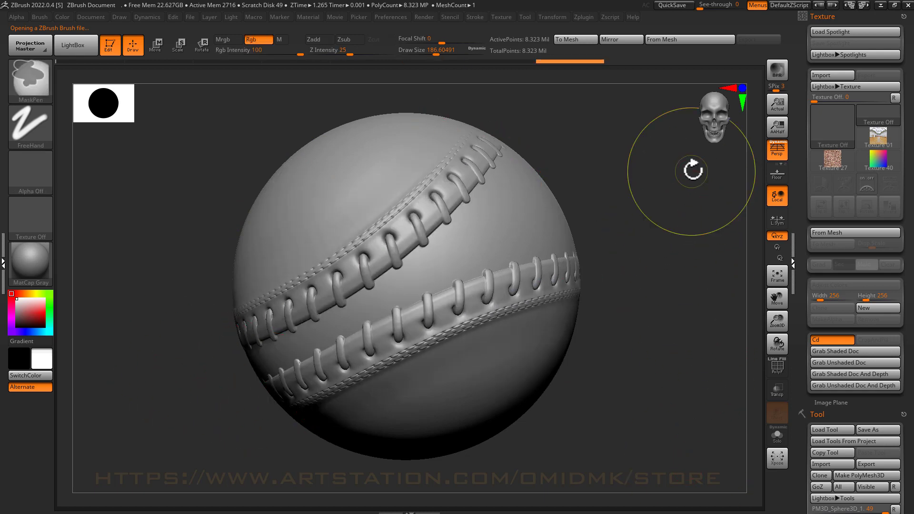
pyautogui.hotkey('ctrl', 'z')
pyautogui.hotkey('ctrl', 'z')
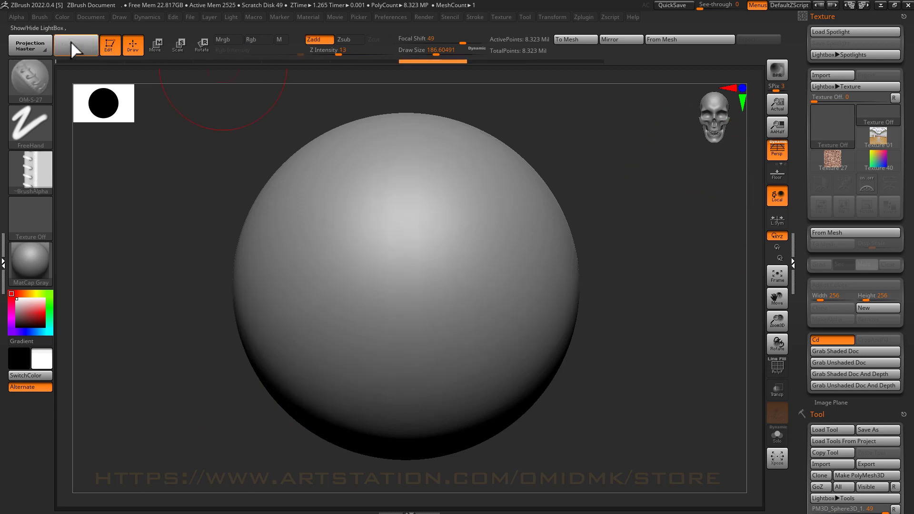
# Step: Load OM-S-30 and test a diagonal stitch seam, then undo it
pyautogui.click(73, 47)
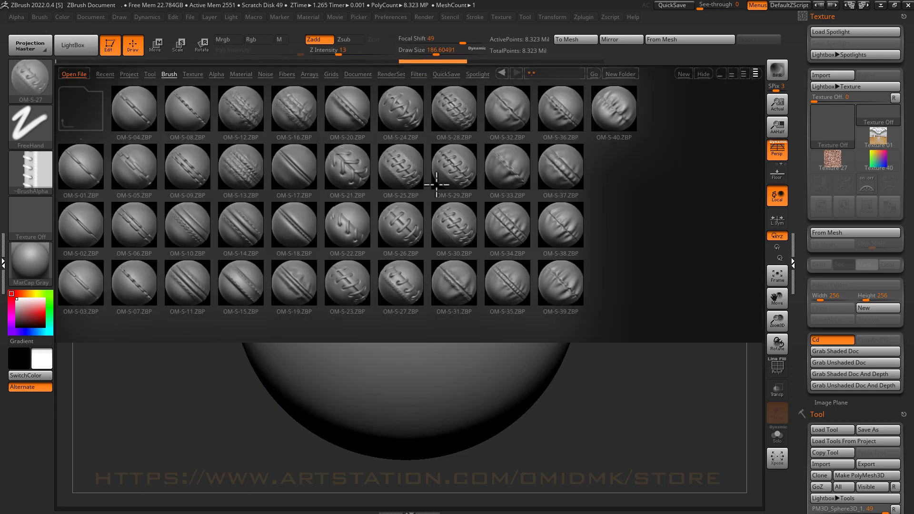
pyautogui.doubleClick(432, 237)
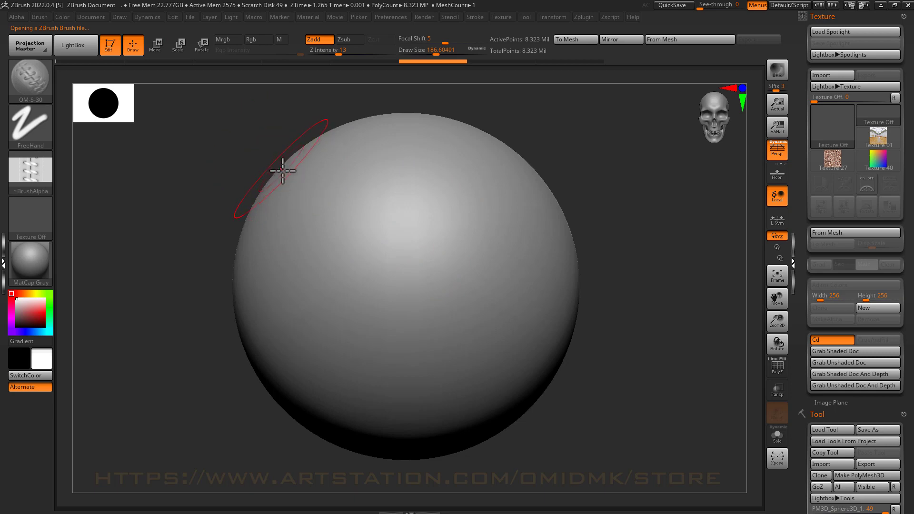
pyautogui.moveTo(283, 171); pyautogui.dragTo(702, 429)
pyautogui.hotkey('ctrl', 'z')
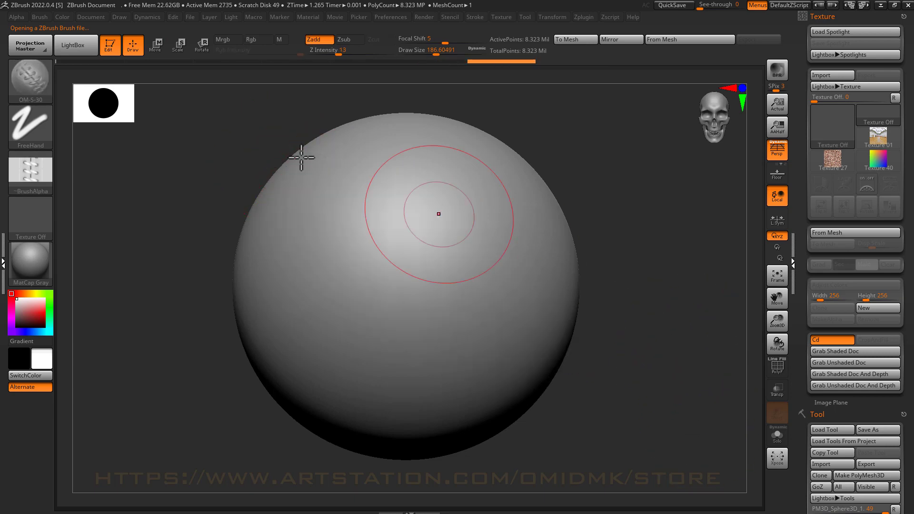
# Step: Load OM-S-33 and draw two crossing stitch seams on the sphere, then undo
pyautogui.click(70, 47)
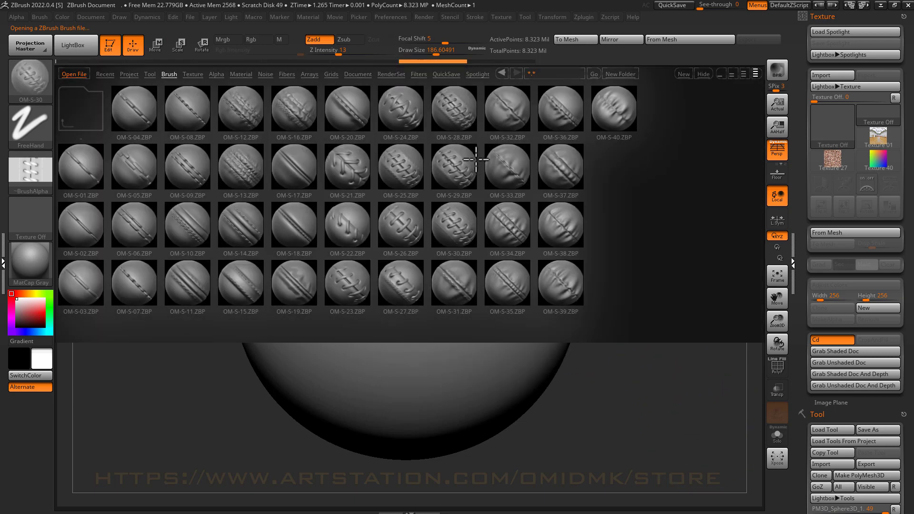
pyautogui.doubleClick(502, 166)
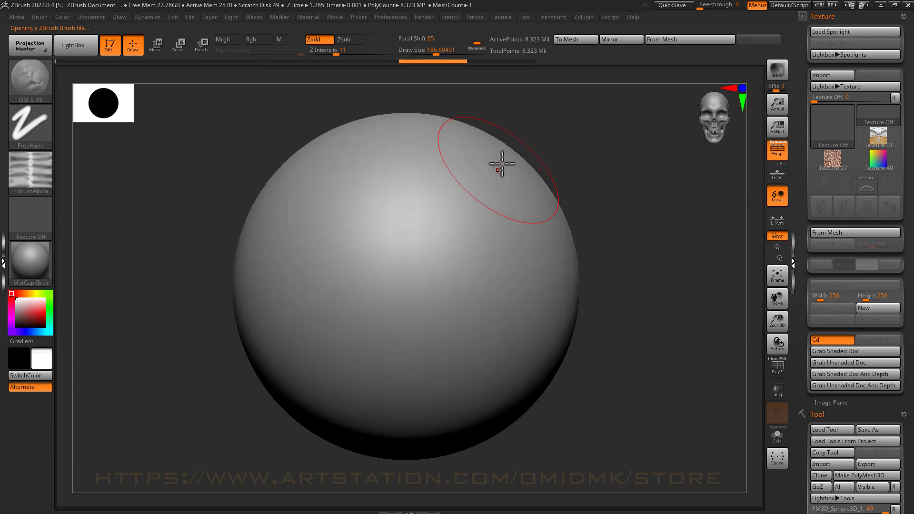
pyautogui.moveTo(504, 148)
pyautogui.mouseDown()
pyautogui.moveTo(324, 300)
pyautogui.moveTo(164, 374)
pyautogui.mouseUp()
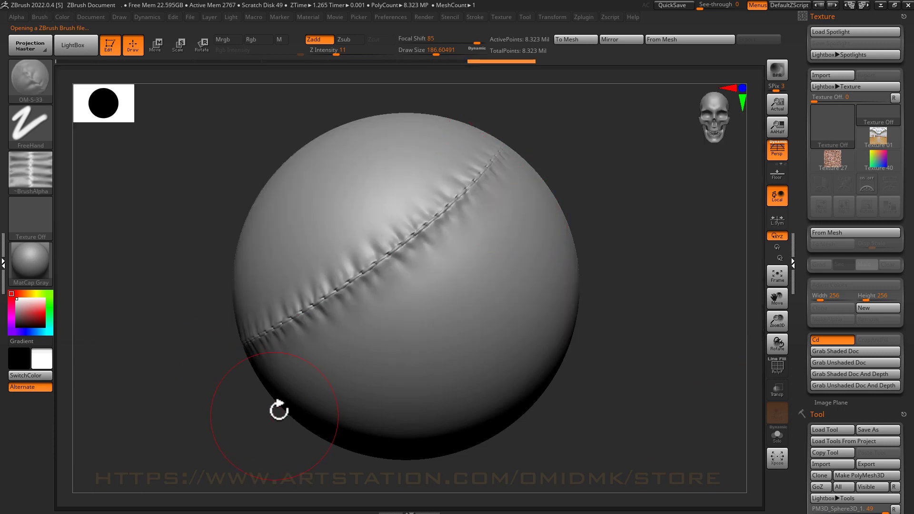
pyautogui.moveTo(332, 373)
pyautogui.mouseDown()
pyautogui.moveTo(659, 238)
pyautogui.moveTo(687, 190)
pyautogui.mouseUp()
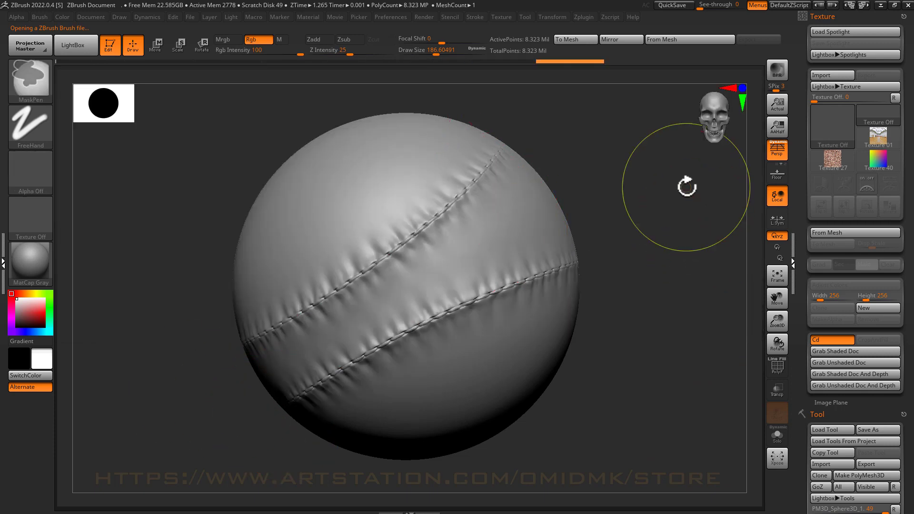
pyautogui.hotkey('ctrl', 'z')
pyautogui.hotkey('ctrl', 'z')
# Step: Load OM-S-37 and draw two raised seams across the sphere, then undo both
pyautogui.click(74, 46)
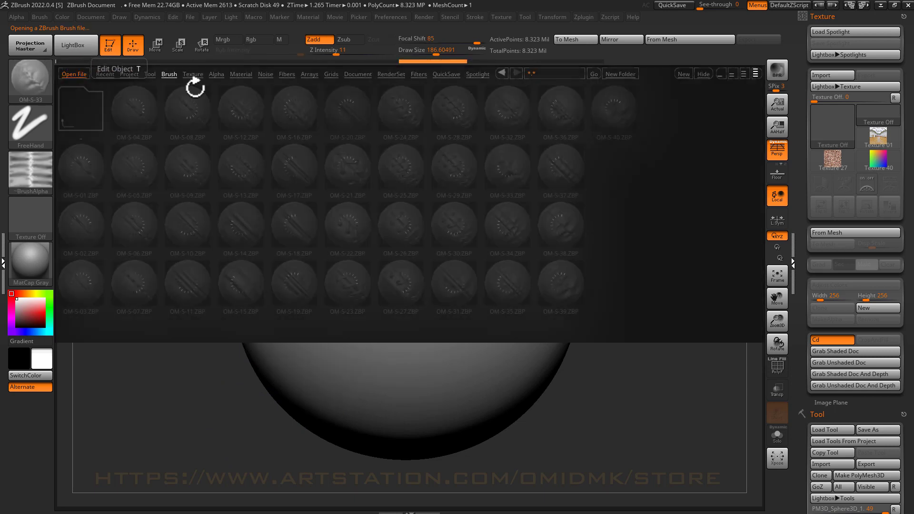
pyautogui.doubleClick(561, 167)
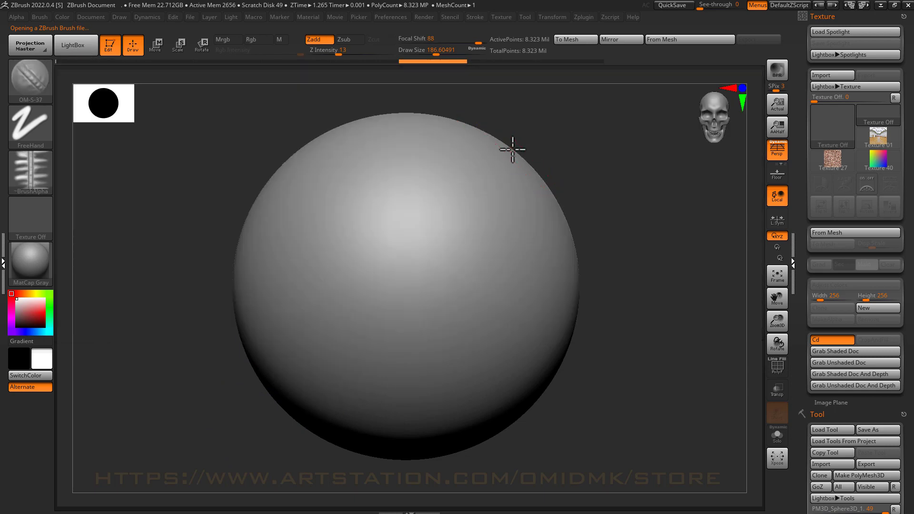
pyautogui.moveTo(513, 150)
pyautogui.mouseDown()
pyautogui.moveTo(272, 310)
pyautogui.moveTo(163, 347)
pyautogui.mouseUp()
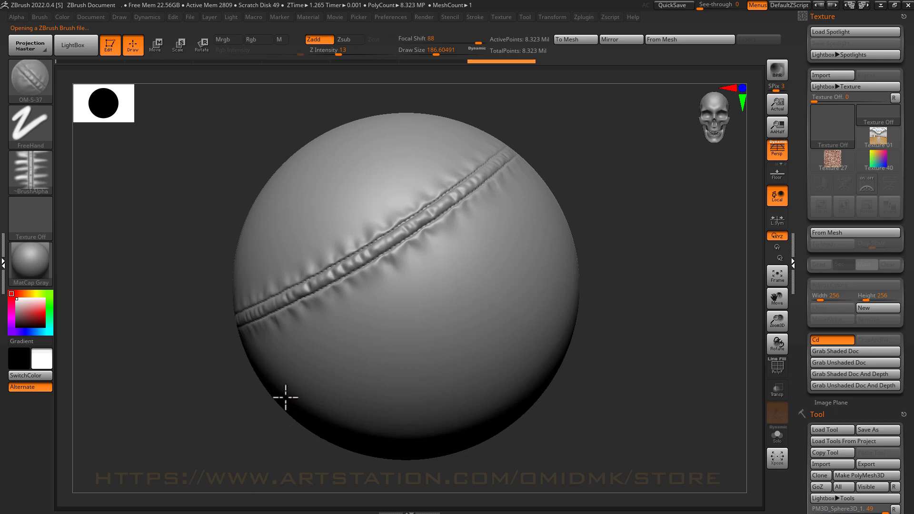
pyautogui.moveTo(285, 397)
pyautogui.mouseDown()
pyautogui.moveTo(606, 257)
pyautogui.moveTo(686, 241)
pyautogui.mouseUp()
pyautogui.press('ctrl')
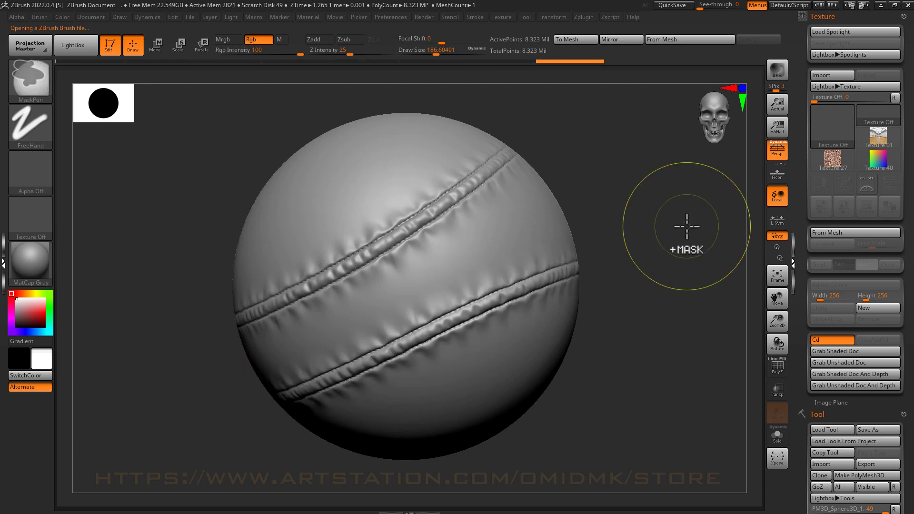
pyautogui.hotkey('ctrl', 'z')
pyautogui.hotkey('ctrl', 'z')
# Step: Load OM-S-39 and test a diagonal stitched seam, then undo it
pyautogui.click(65, 44)
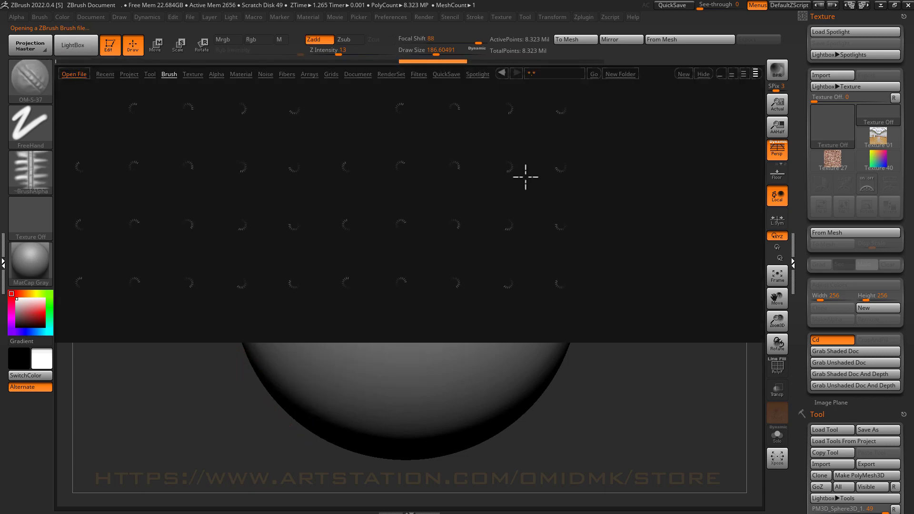
pyautogui.doubleClick(567, 285)
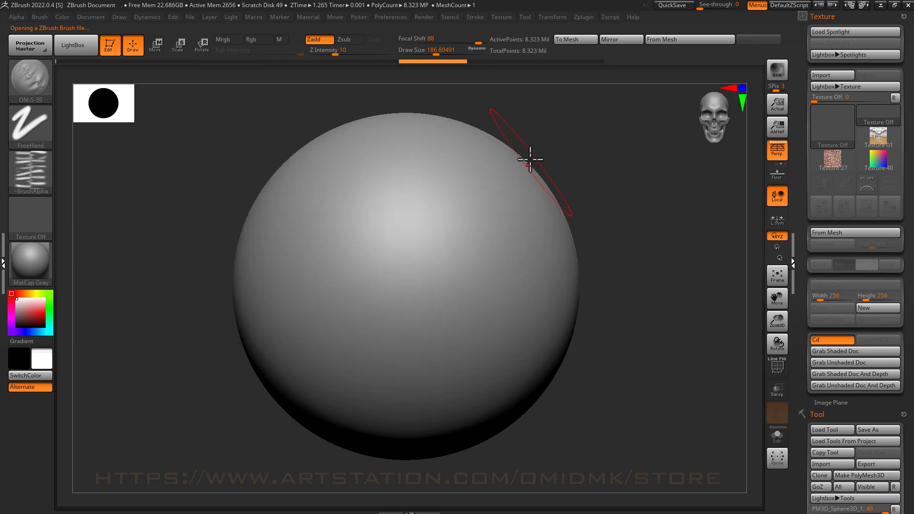
pyautogui.moveTo(516, 156); pyautogui.dragTo(188, 317)
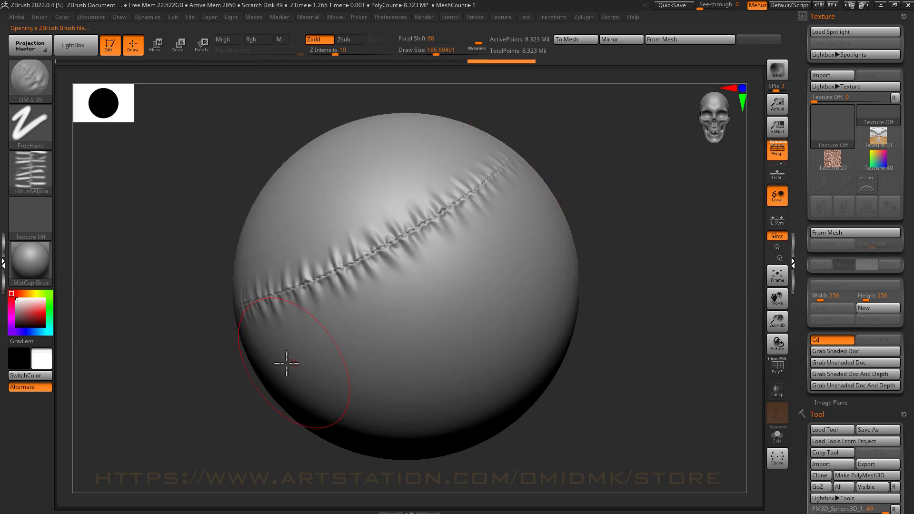
pyautogui.press('ctrl')
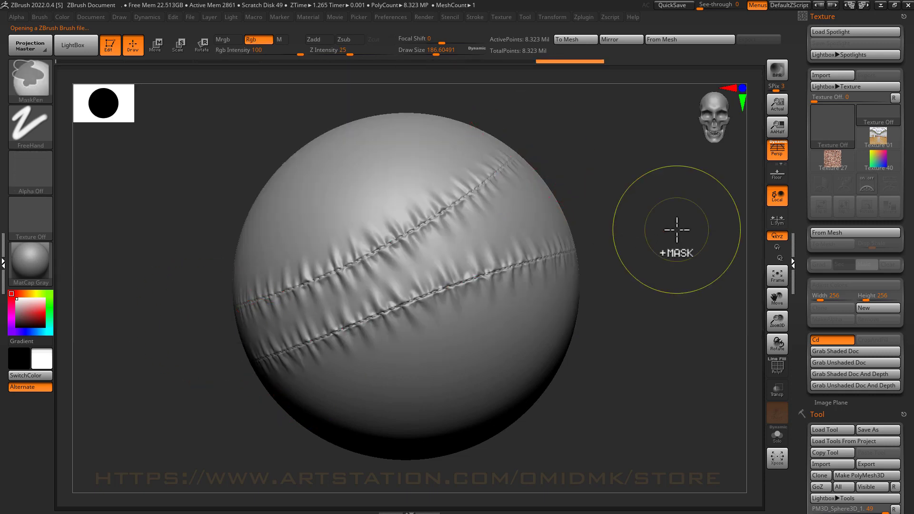
pyautogui.hotkey('ctrl', 'z')
# Step: Load OM-S-40 and carve a long crease across the sphere, then undo it and reopen the library
pyautogui.click(85, 43)
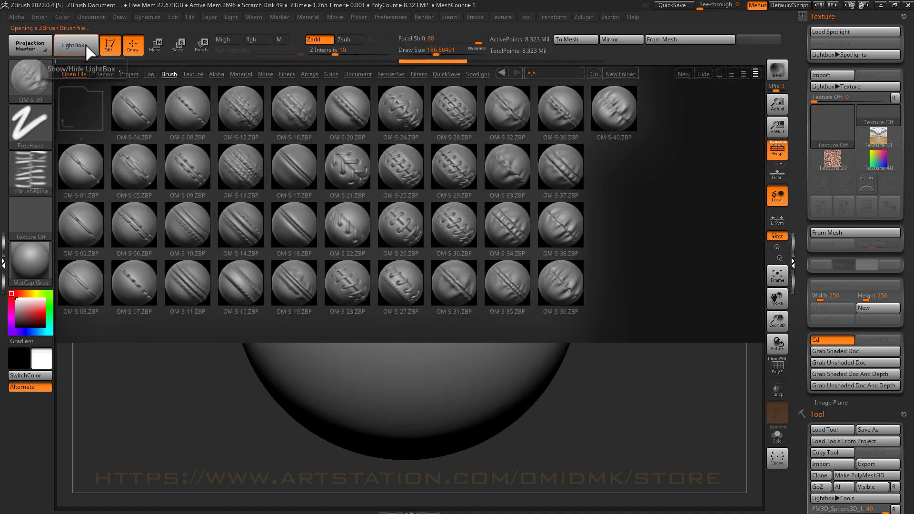
pyautogui.doubleClick(629, 116)
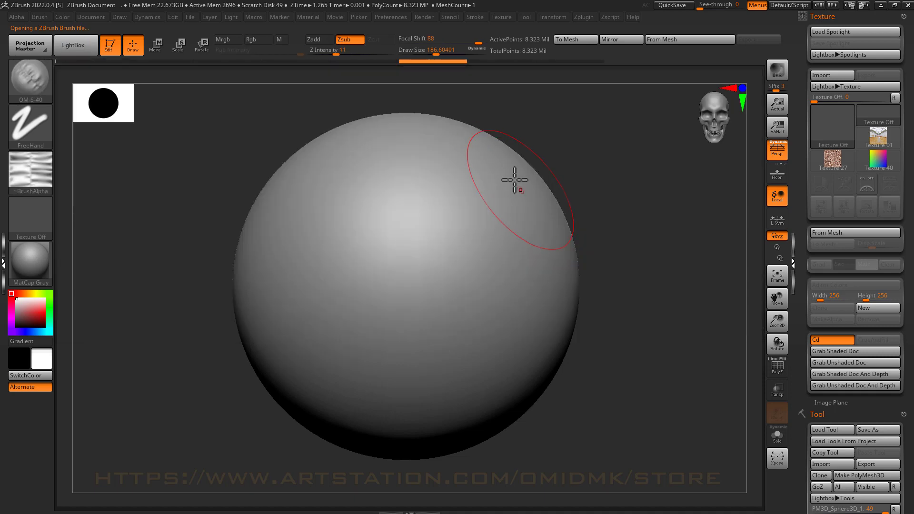
pyautogui.moveTo(485, 172)
pyautogui.mouseDown()
pyautogui.moveTo(198, 288)
pyautogui.moveTo(251, 329)
pyautogui.moveTo(460, 302)
pyautogui.moveTo(683, 298)
pyautogui.mouseUp()
pyautogui.press('ctrl')
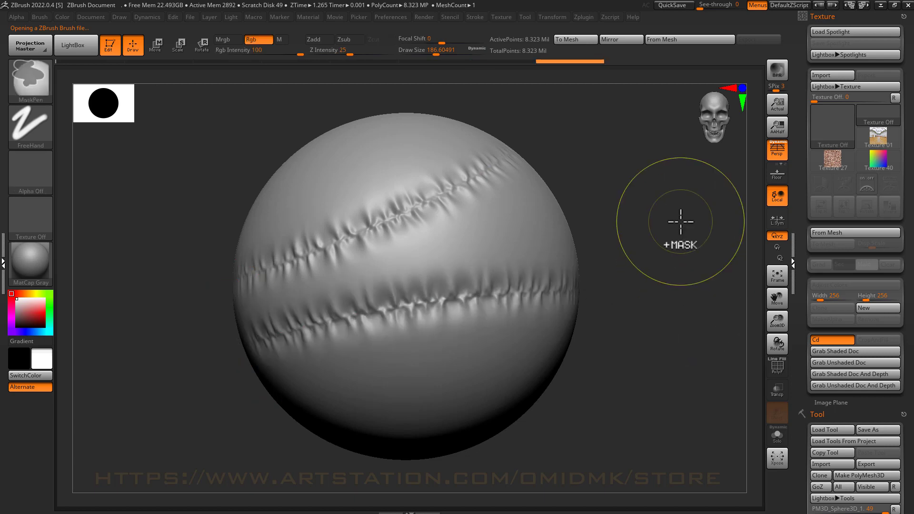
pyautogui.hotkey('ctrl', 'z')
pyautogui.hotkey('ctrl', 'z')
pyautogui.click(87, 44)
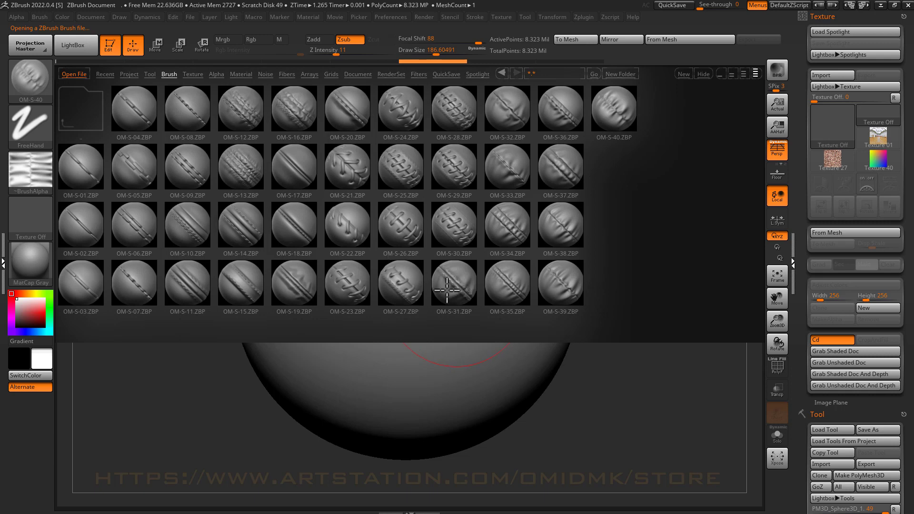
# Step: Carve two long diagonal OM-S-19 seams plus a top seam, then undo all and reopen the library
pyautogui.doubleClick(291, 286)
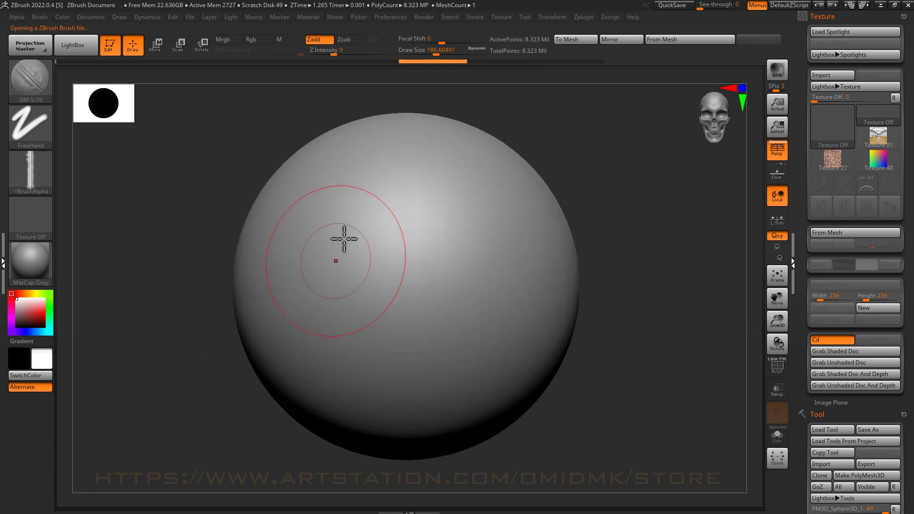
pyautogui.moveTo(275, 172)
pyautogui.mouseDown()
pyautogui.moveTo(514, 347)
pyautogui.moveTo(567, 371)
pyautogui.mouseUp()
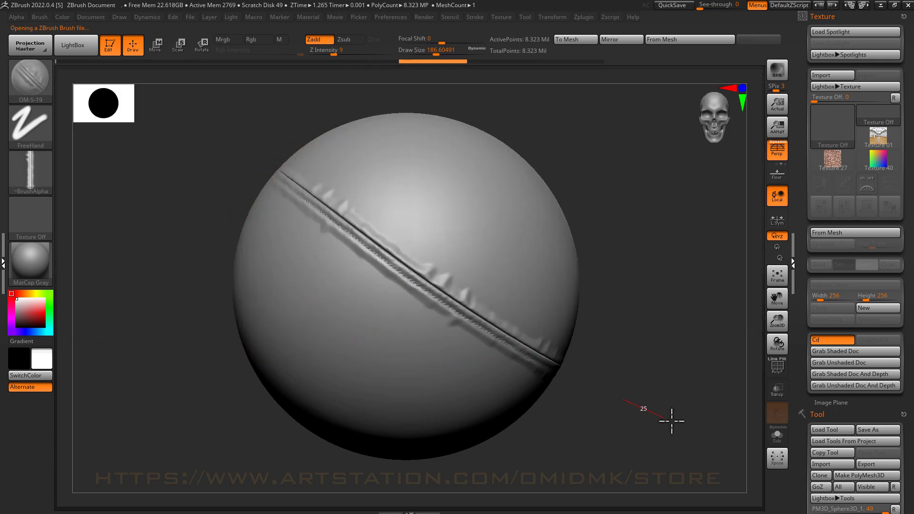
pyautogui.moveTo(519, 403); pyautogui.dragTo(191, 267)
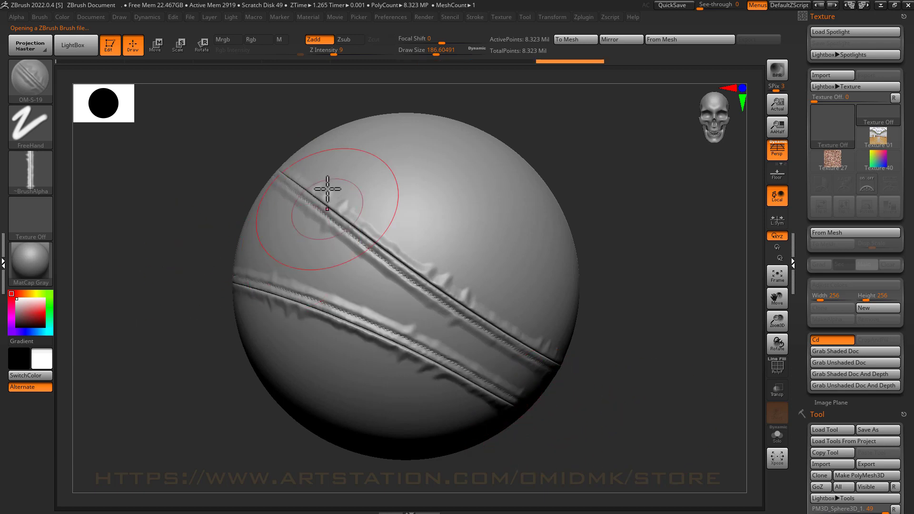
pyautogui.moveTo(331, 127); pyautogui.dragTo(447, 243)
pyautogui.moveTo(552, 304); pyautogui.dragTo(578, 311)
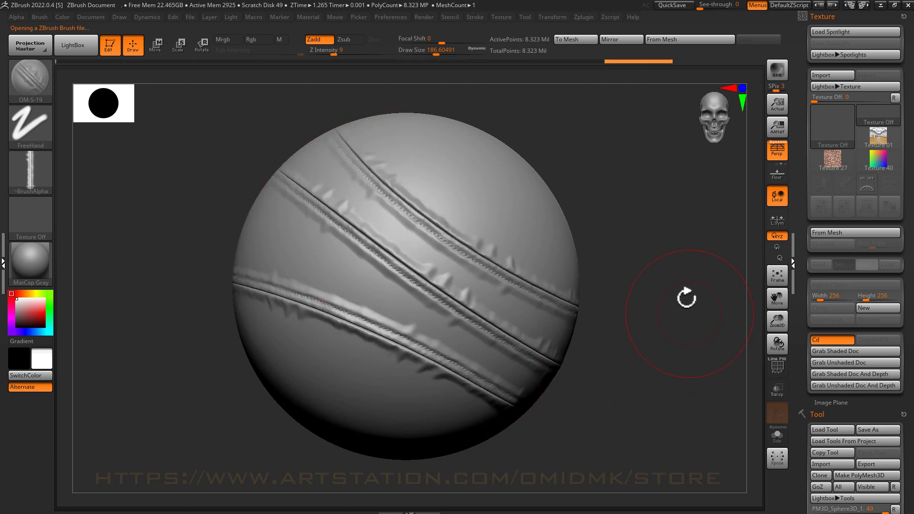
pyautogui.press('ctrl')
pyautogui.hotkey('ctrl', 'z')
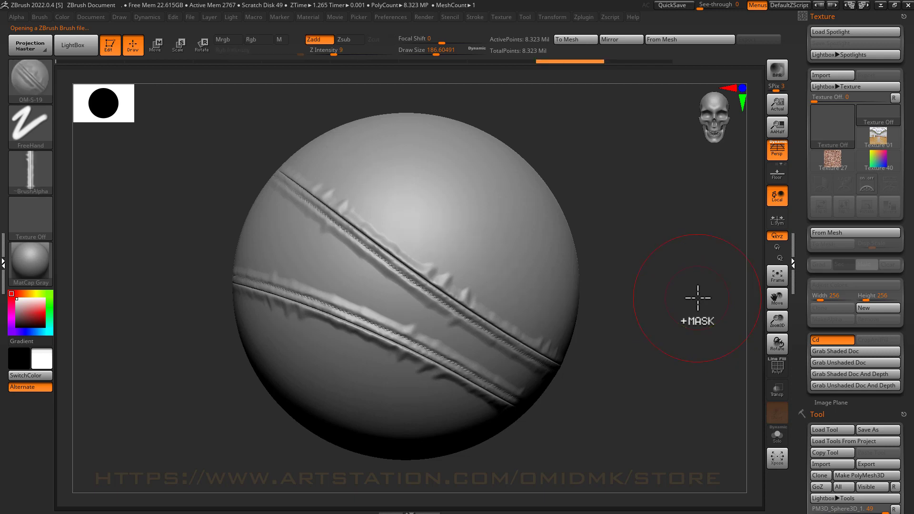
pyautogui.hotkey('ctrl', 'z')
pyautogui.hotkey('ctrl', 'z')
pyautogui.press(',')
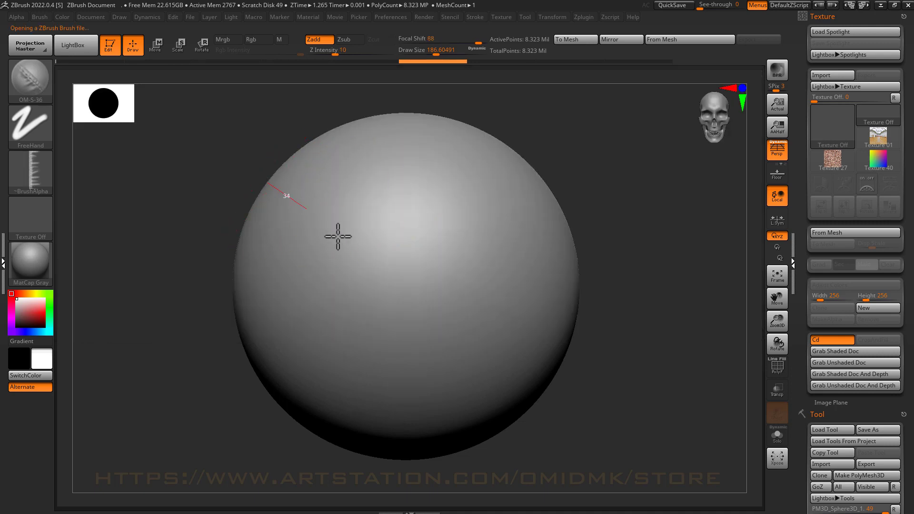
# Step: Draw three OM-S-36 stitched seams over the sphere's left, right side and top, then undo them
pyautogui.moveTo(338, 237); pyautogui.dragTo(444, 487)
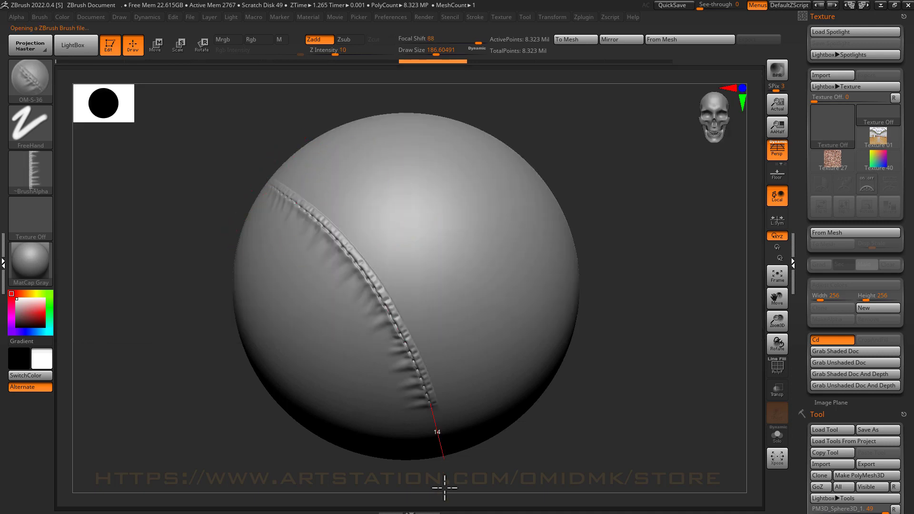
pyautogui.moveTo(478, 420)
pyautogui.mouseDown()
pyautogui.moveTo(467, 179)
pyautogui.moveTo(514, 89)
pyautogui.mouseUp()
pyautogui.moveTo(353, 102)
pyautogui.mouseDown()
pyautogui.moveTo(300, 143)
pyautogui.moveTo(392, 167)
pyautogui.moveTo(476, 104)
pyautogui.mouseUp()
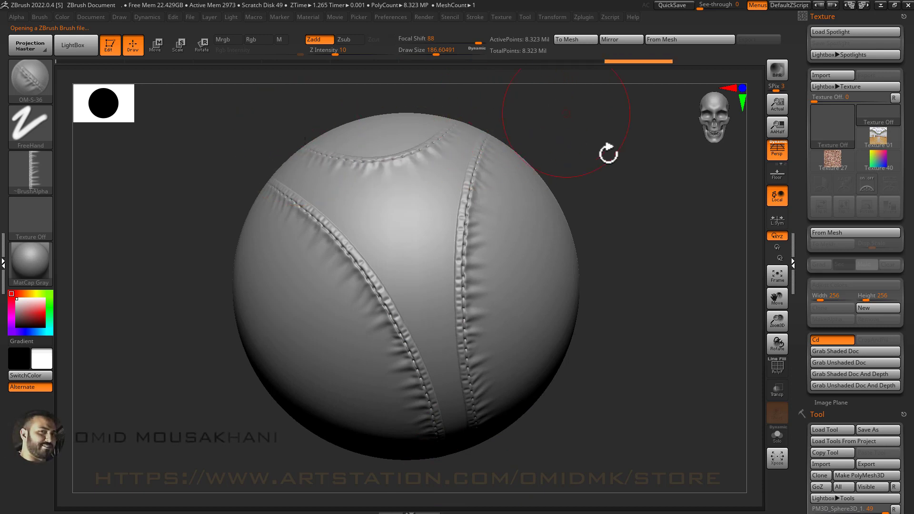
pyautogui.hotkey('ctrl', 'z')
pyautogui.hotkey('ctrl', 'z')
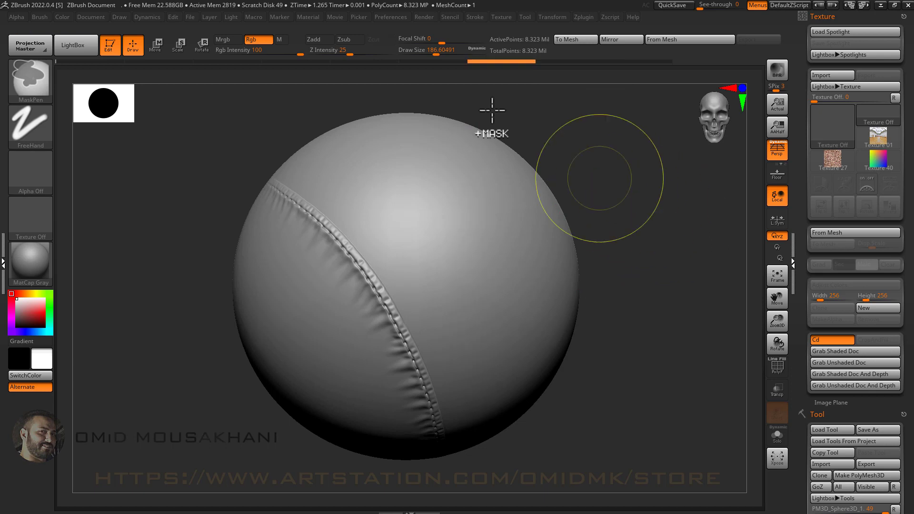
pyautogui.hotkey('ctrl', 'z')
# Step: At roughly doubled draw size (about 393), draw two larger OM-S-36 seams, then undo them
pyautogui.moveTo(438, 54); pyautogui.dragTo(454, 54)
pyautogui.moveTo(300, 180)
pyautogui.mouseDown()
pyautogui.moveTo(267, 181)
pyautogui.moveTo(341, 326)
pyautogui.moveTo(353, 419)
pyautogui.moveTo(402, 461)
pyautogui.moveTo(429, 218)
pyautogui.moveTo(480, 106)
pyautogui.mouseUp()
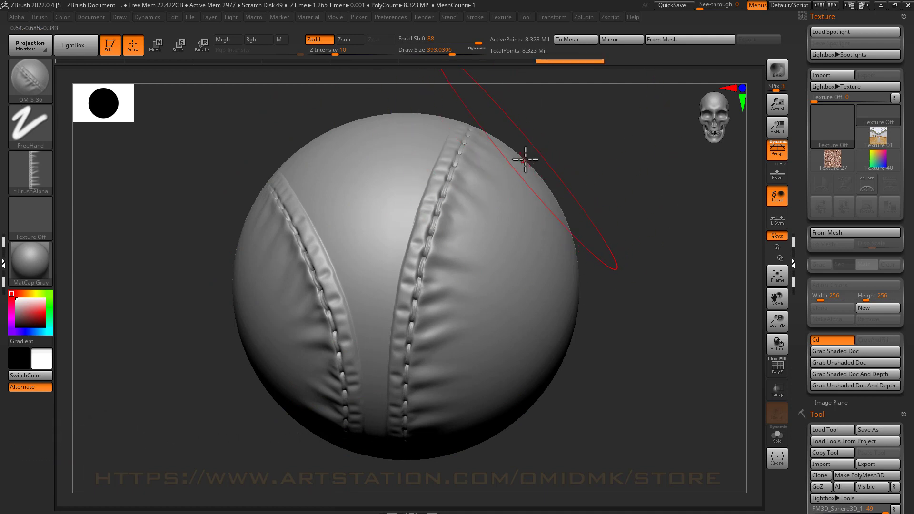
pyautogui.moveTo(525, 160)
pyautogui.mouseDown()
pyautogui.moveTo(452, 331)
pyautogui.moveTo(453, 504)
pyautogui.mouseUp()
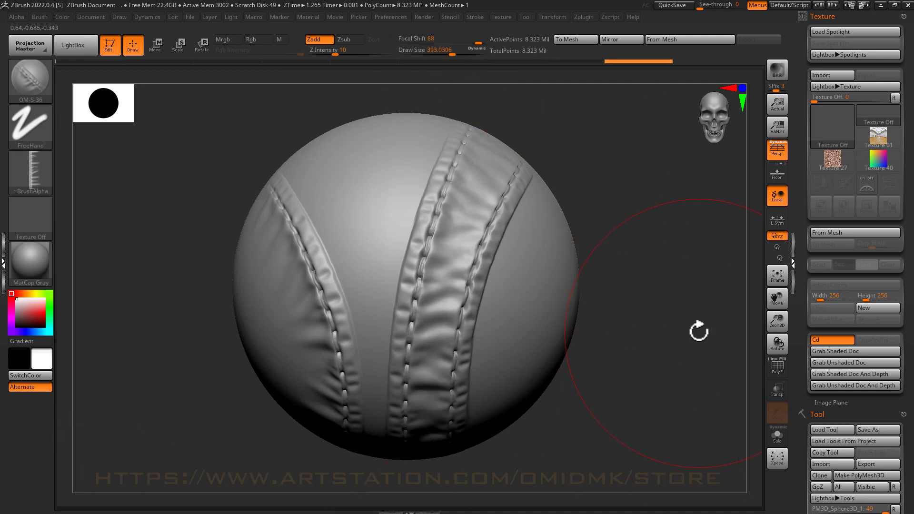
pyautogui.hotkey('ctrl', 'z')
pyautogui.hotkey('ctrl', 'z')
pyautogui.hotkey('ctrl', 'z')
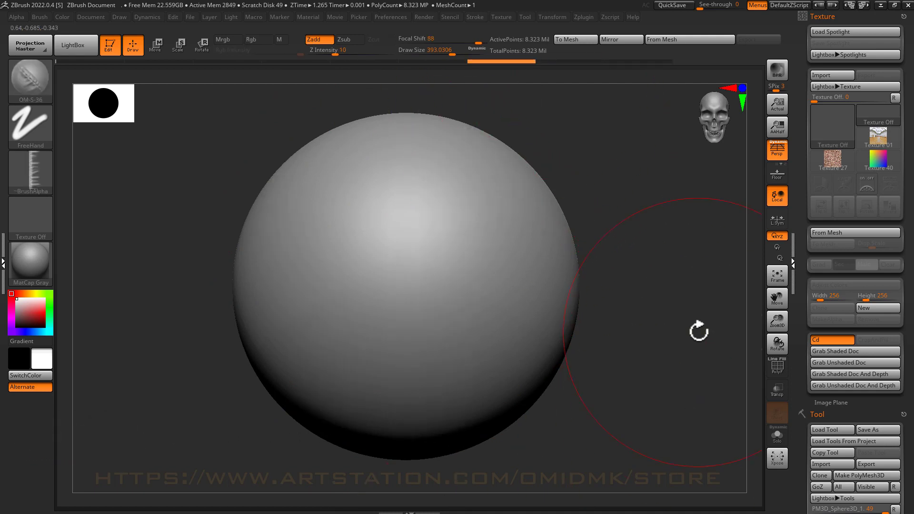